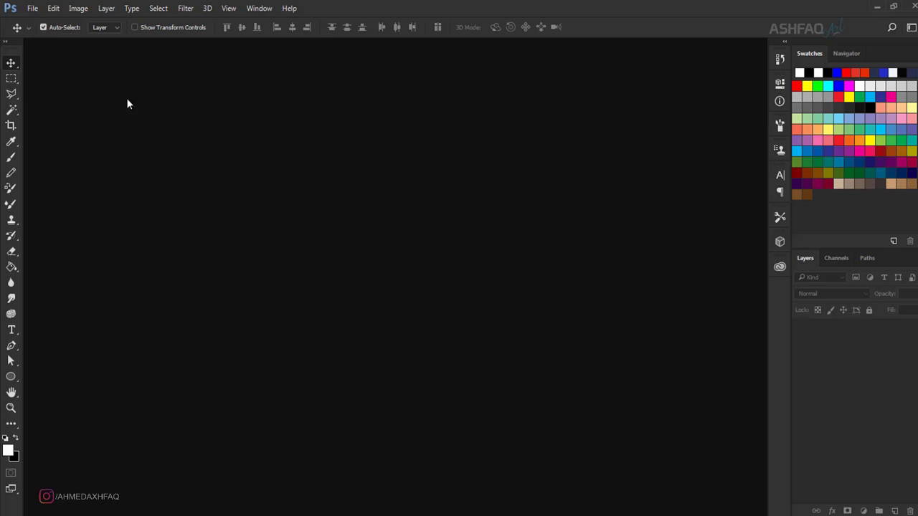
# Create a new A4 landscape document (297 × 210 mm, 300 ppi).
pyautogui.click(33, 10)
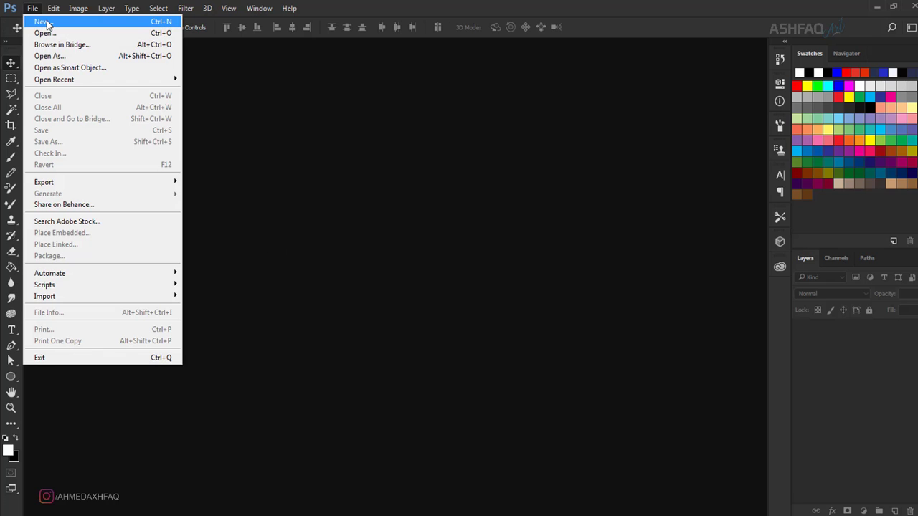
pyautogui.click(43, 22)
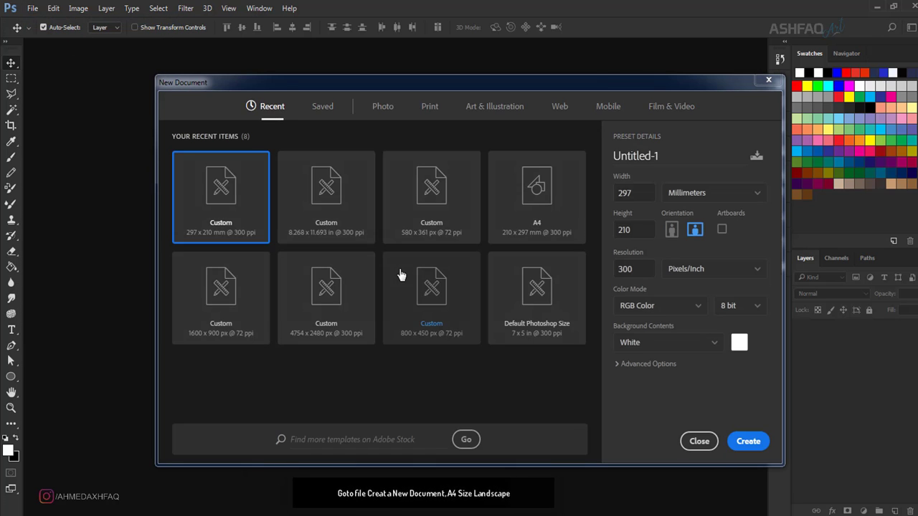
pyautogui.click(518, 218)
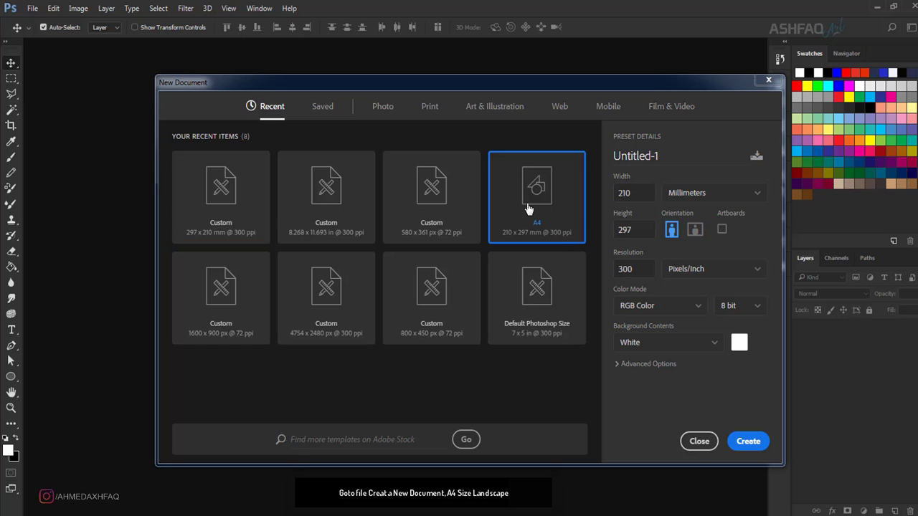
pyautogui.click(694, 231)
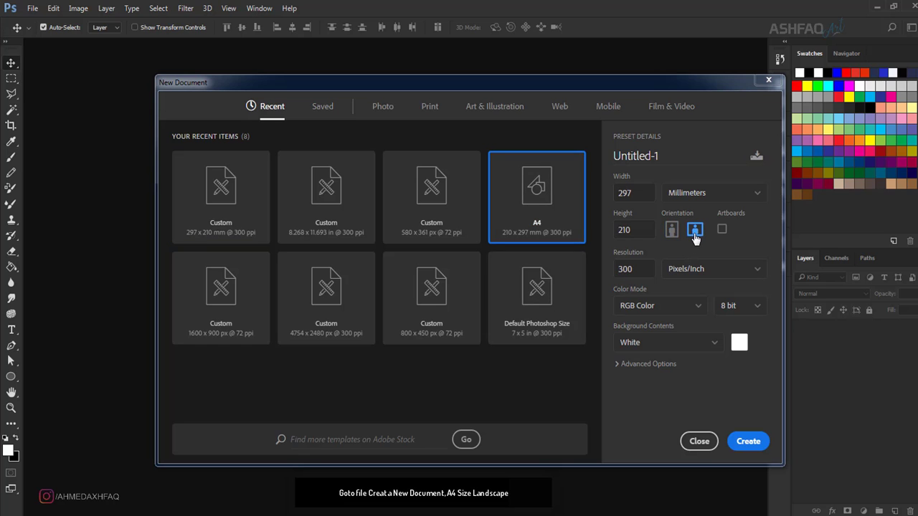
pyautogui.click(748, 440)
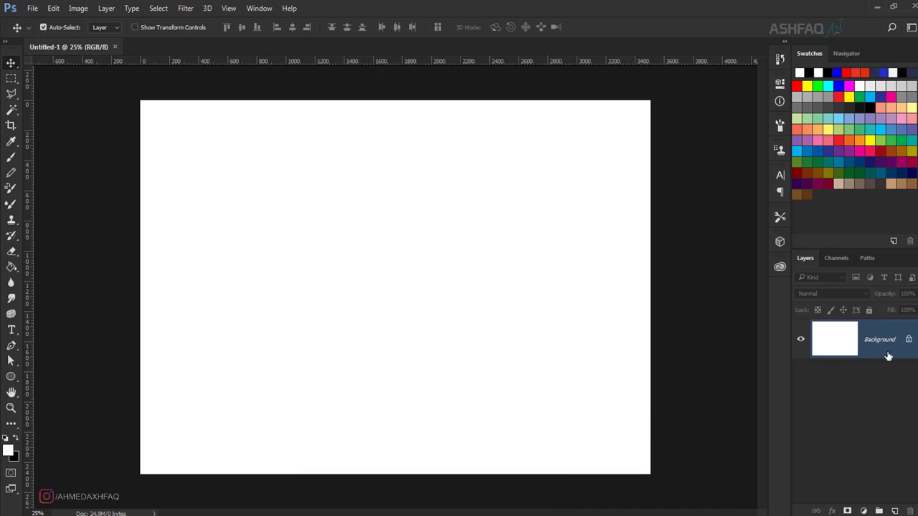
# Unlock the background as Layer 0 and fit the canvas on screen.
pyautogui.click(908, 342)
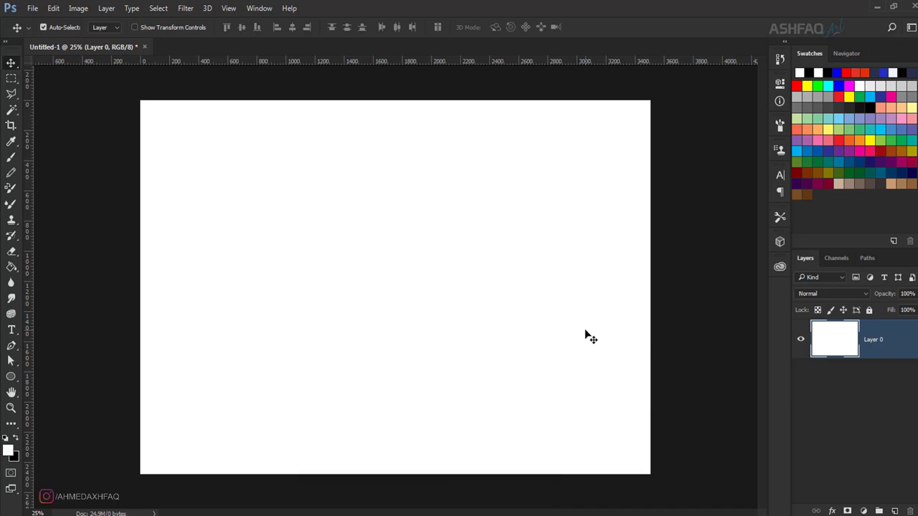
pyautogui.click(11, 408)
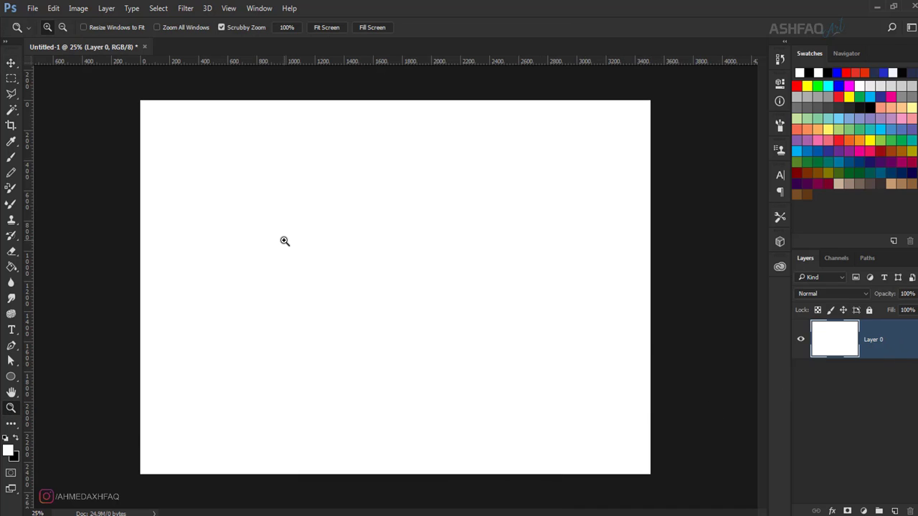
pyautogui.rightClick(284, 242)
pyautogui.click(300, 251)
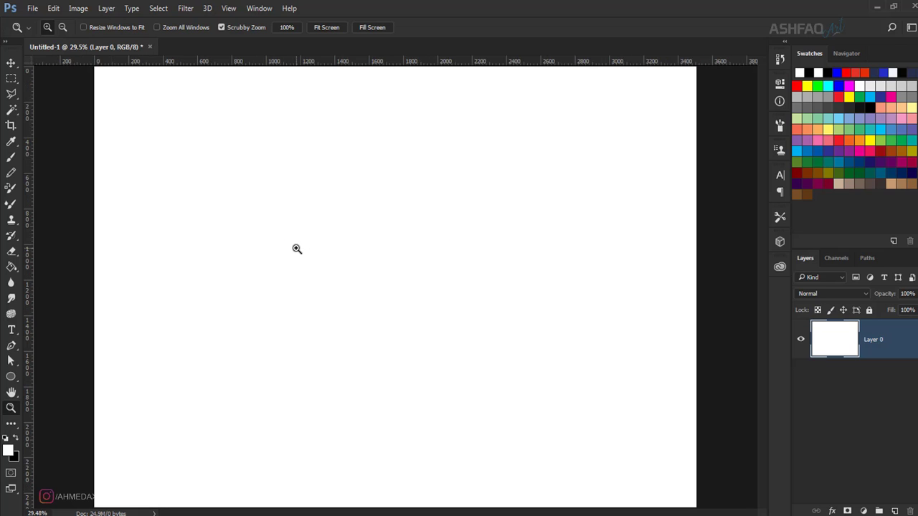
# Set the Ellipse tool to no fill with a black 12 px stroke.
pyautogui.click(11, 377)
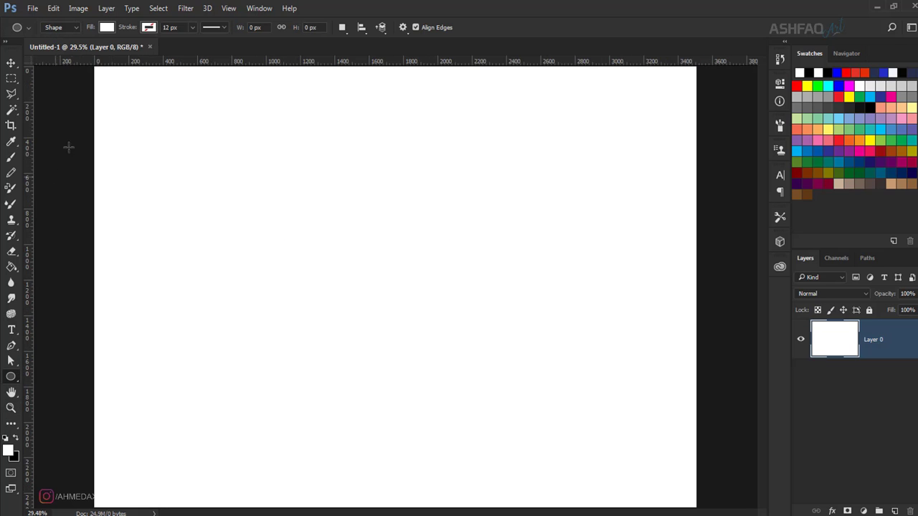
pyautogui.click(106, 29)
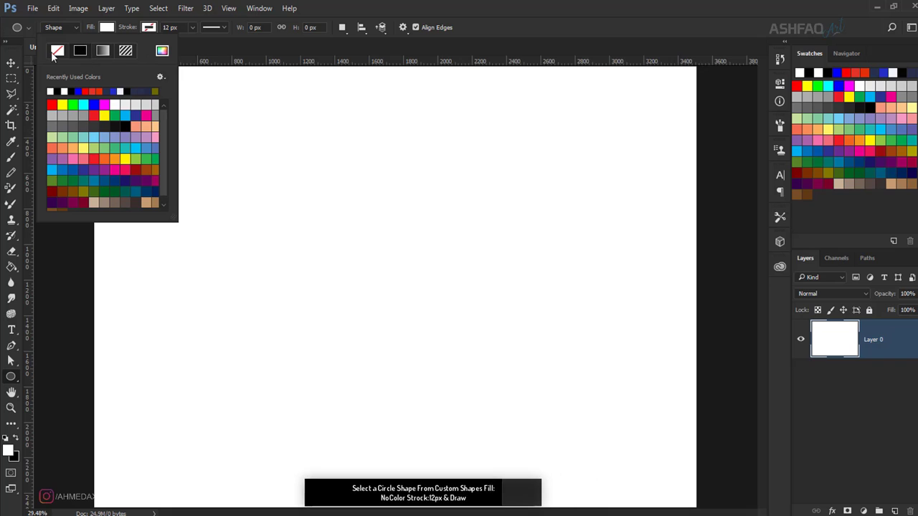
pyautogui.click(58, 51)
pyautogui.click(148, 28)
pyautogui.click(148, 29)
pyautogui.click(148, 28)
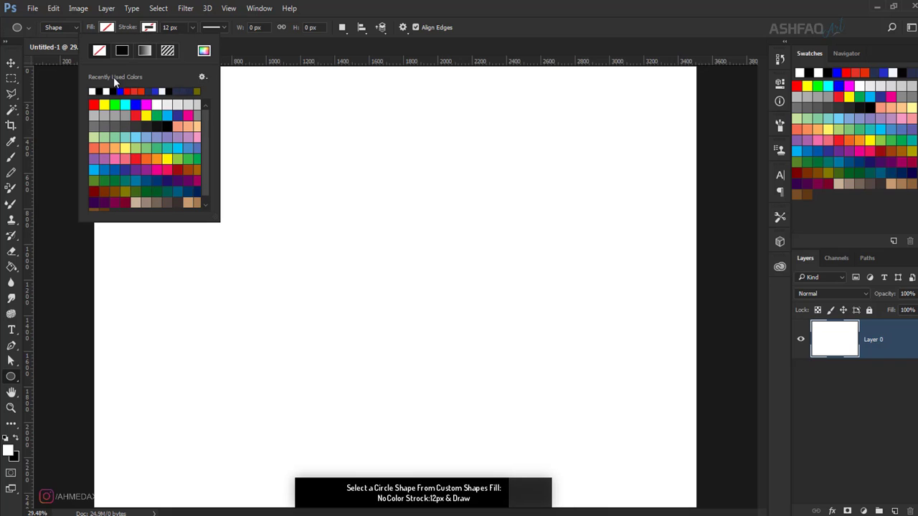
pyautogui.click(102, 91)
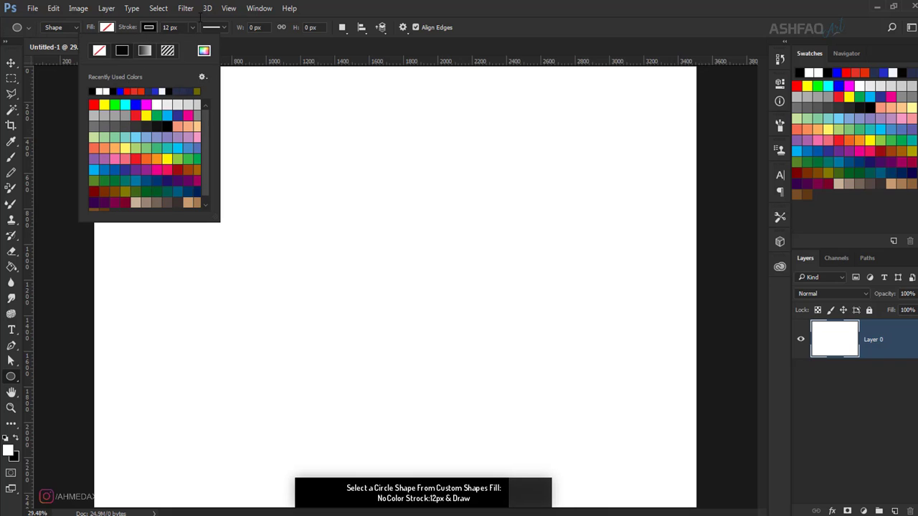
pyautogui.click(390, 6)
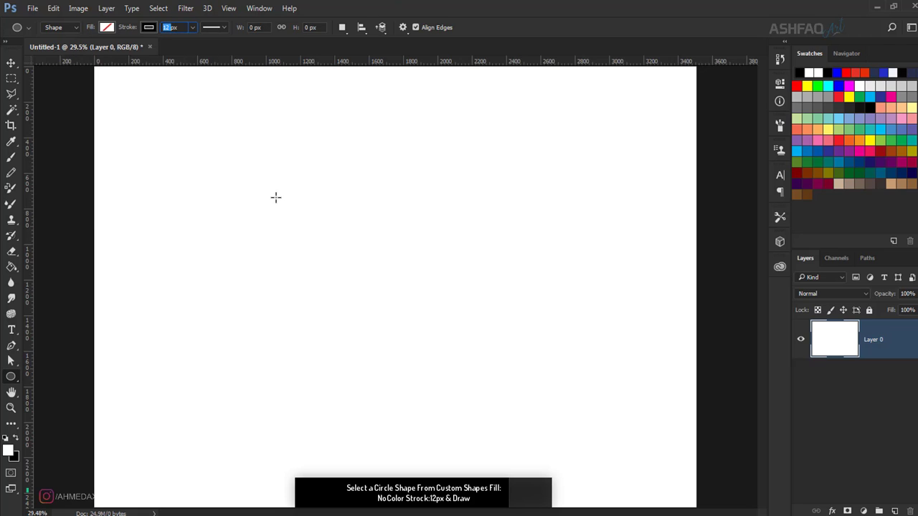
# Draw a circle about 1461 px wide in the middle of the canvas.
pyautogui.moveTo(291, 170)
pyautogui.mouseDown()
pyautogui.moveTo(438, 359)
pyautogui.moveTo(538, 445)
pyautogui.mouseUp()
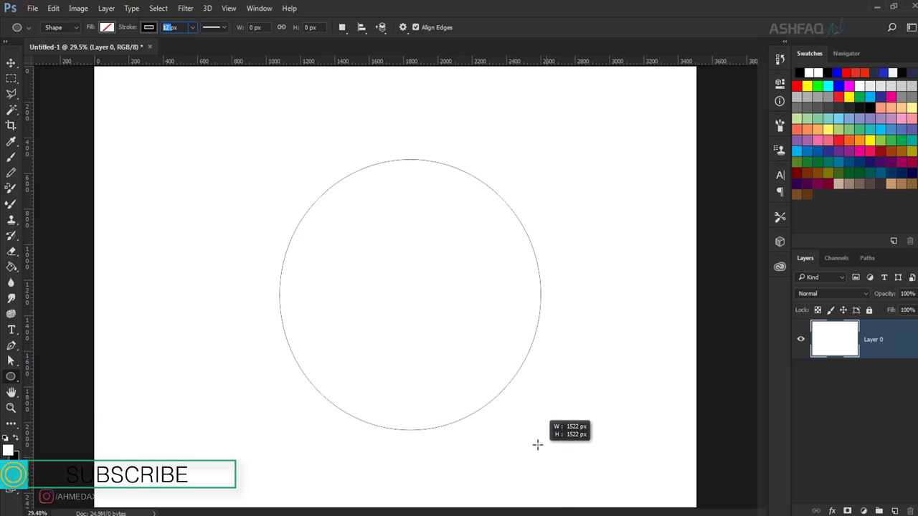
pyautogui.moveTo(537, 444); pyautogui.dragTo(530, 431)
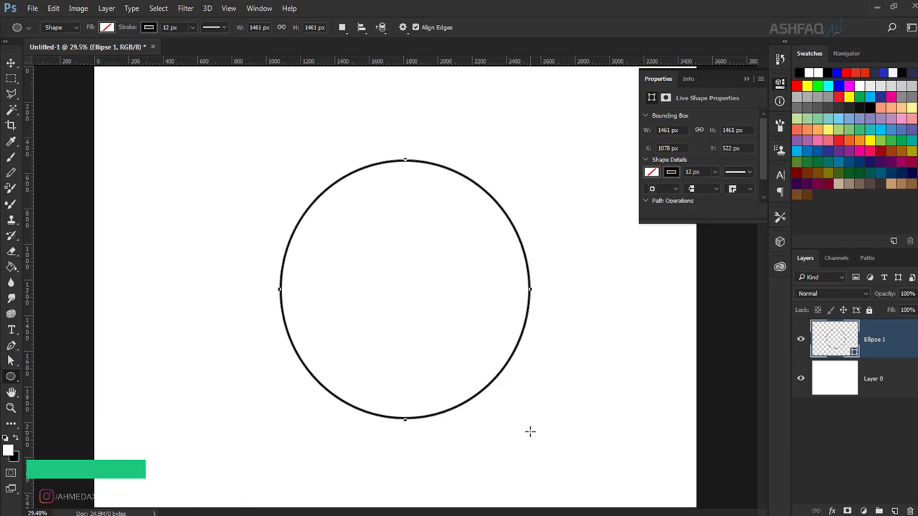
pyautogui.click(746, 80)
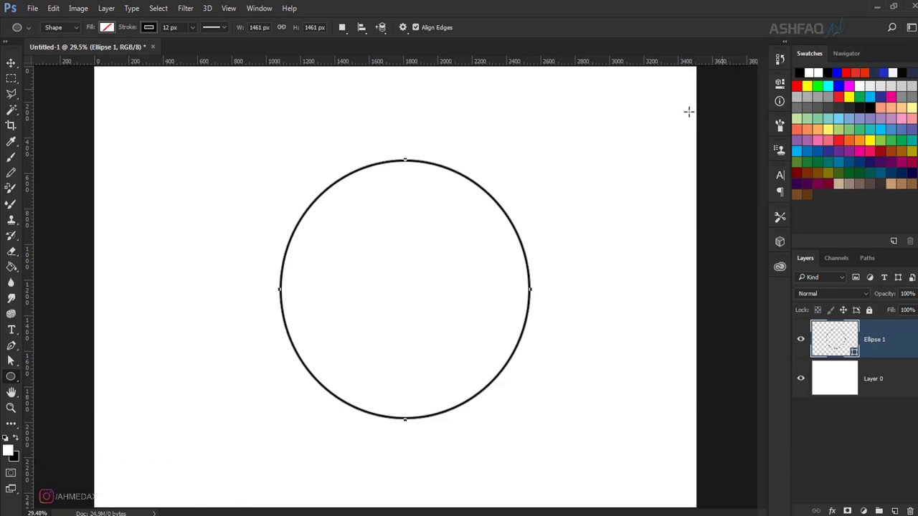
# Centre the circle vertically and horizontally on the canvas.
pyautogui.click(11, 65)
pyautogui.moveTo(354, 307); pyautogui.dragTo(328, 284)
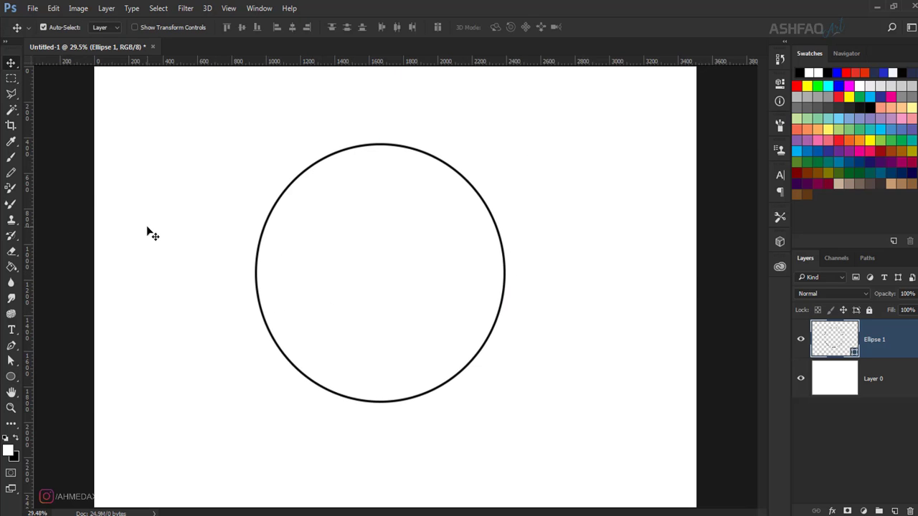
pyautogui.keyDown('shift'); pyautogui.click(868, 380); pyautogui.keyUp('shift')
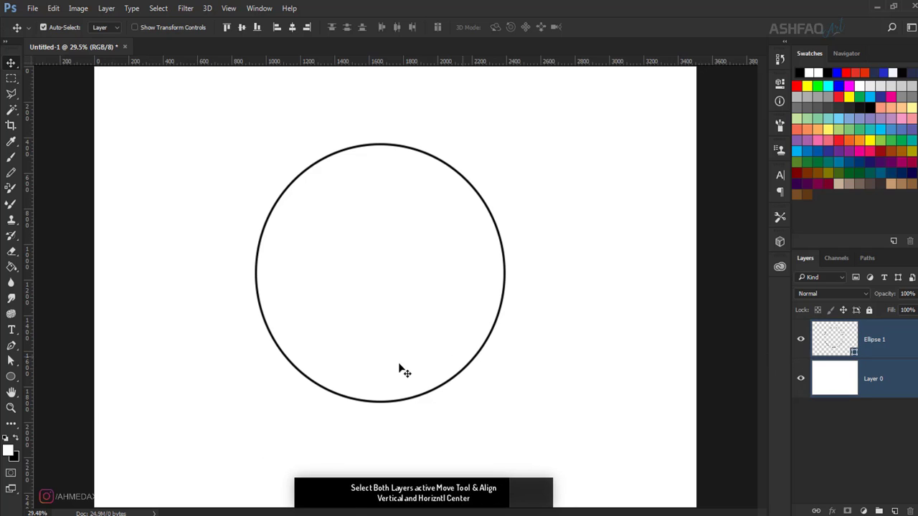
pyautogui.click(244, 32)
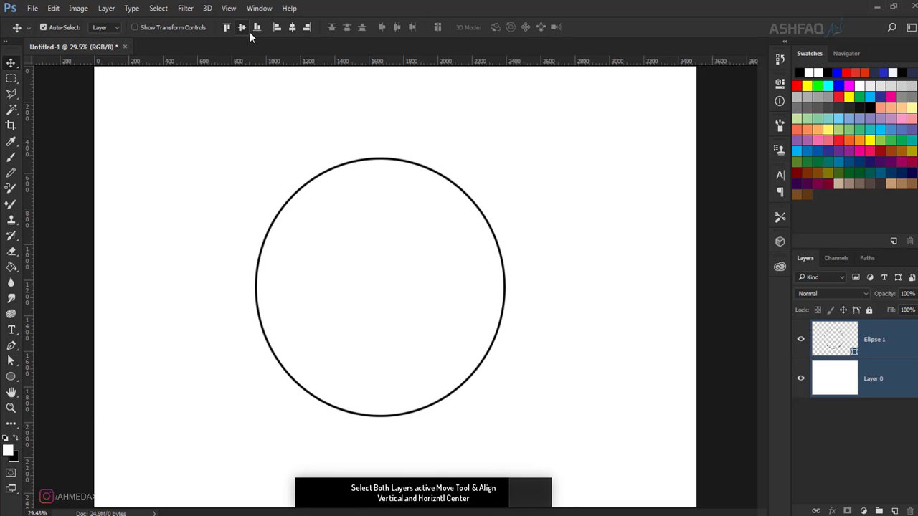
pyautogui.click(289, 30)
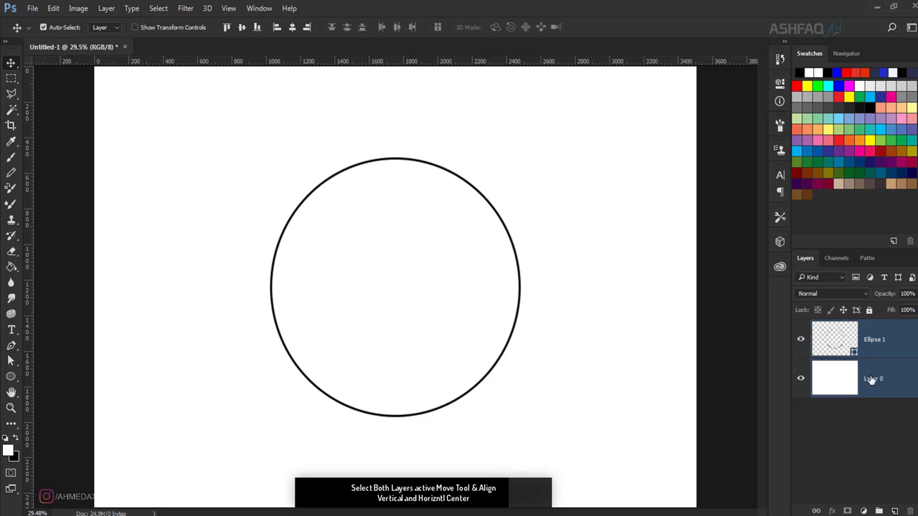
pyautogui.click(874, 349)
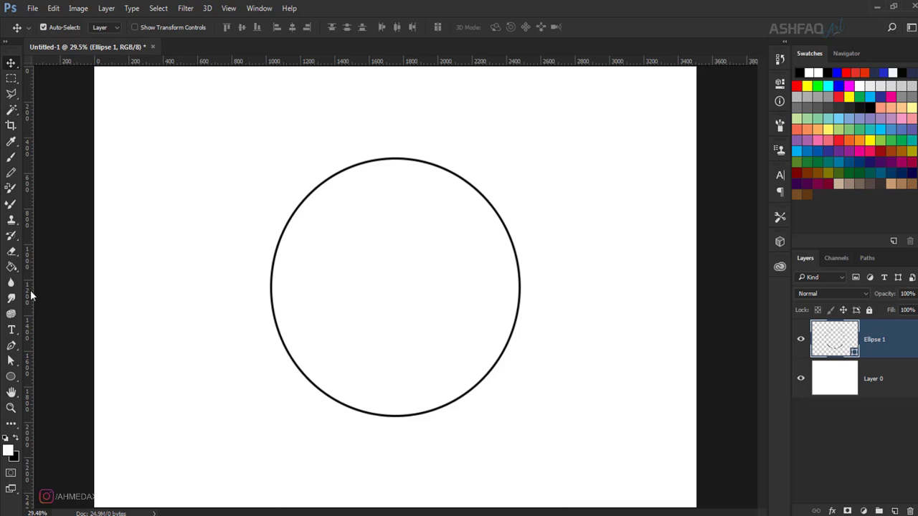
# Add vertical and horizontal guides crossing at the circle's centre.
pyautogui.moveTo(29, 289); pyautogui.dragTo(395, 303)
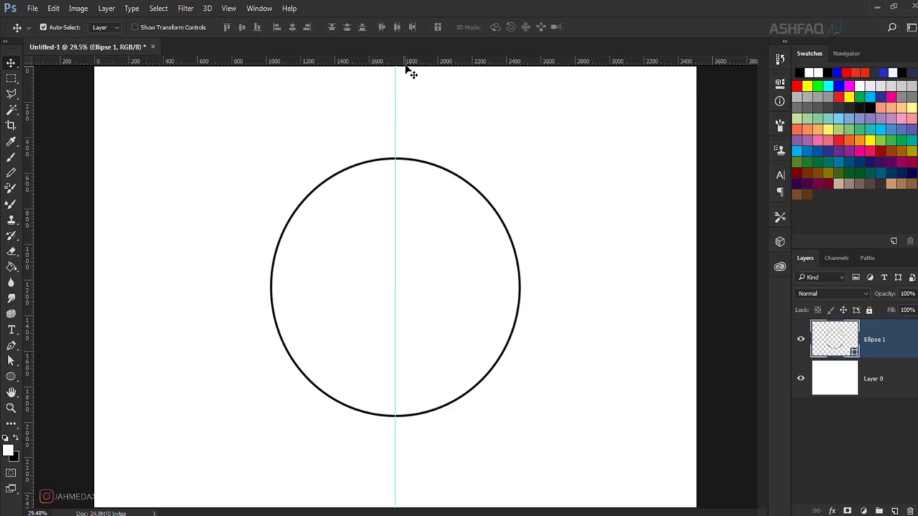
pyautogui.moveTo(406, 64); pyautogui.dragTo(462, 284)
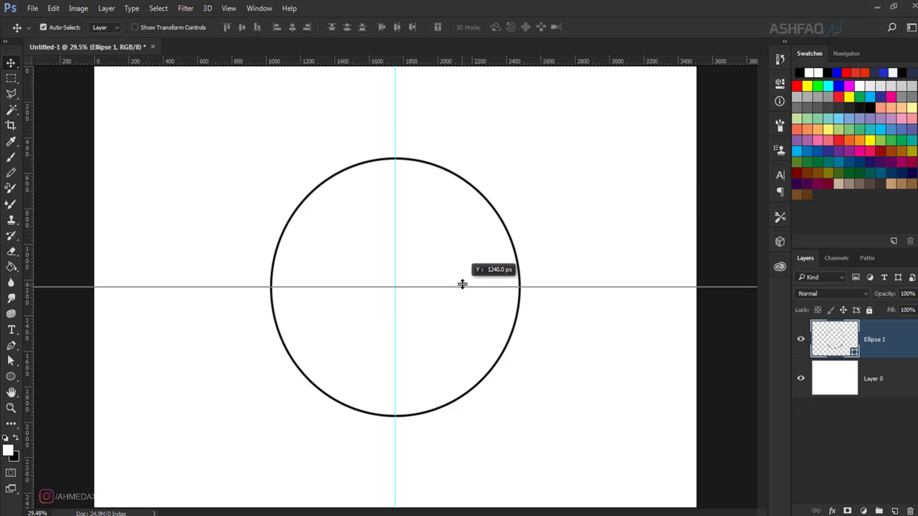
pyautogui.moveTo(462, 285); pyautogui.dragTo(465, 287)
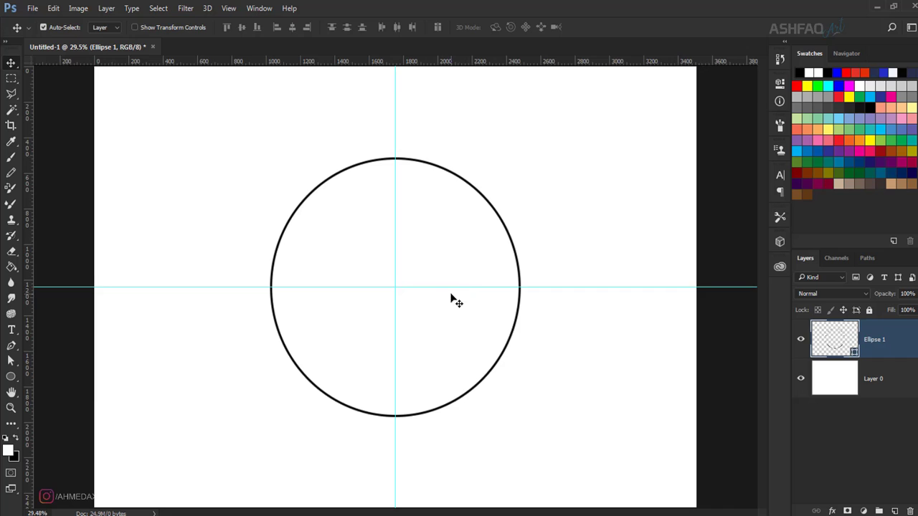
# Duplicate the circle layer as Ellipse 1 copy.
pyautogui.rightClick(895, 349)
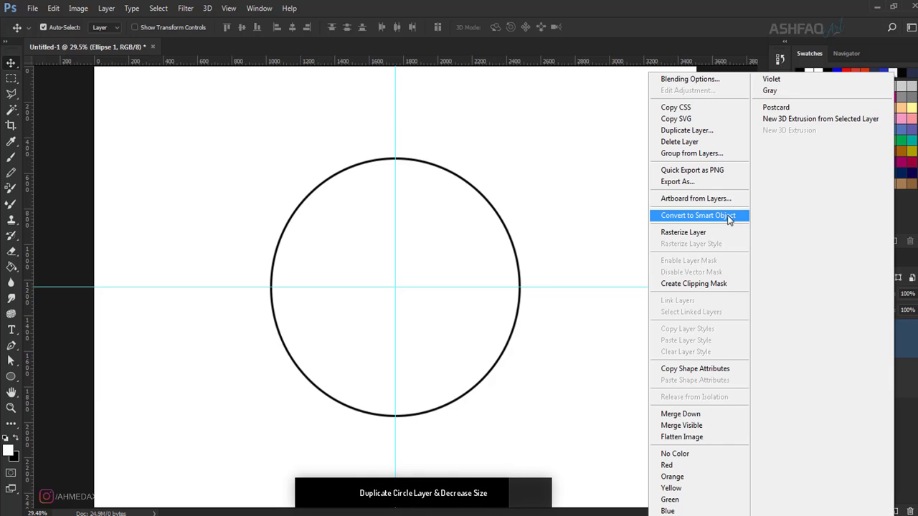
pyautogui.click(710, 136)
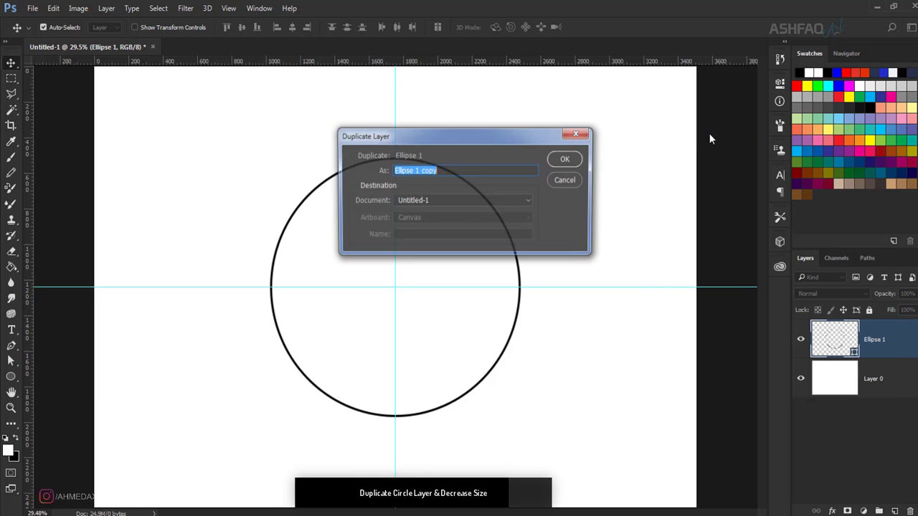
pyautogui.click(572, 161)
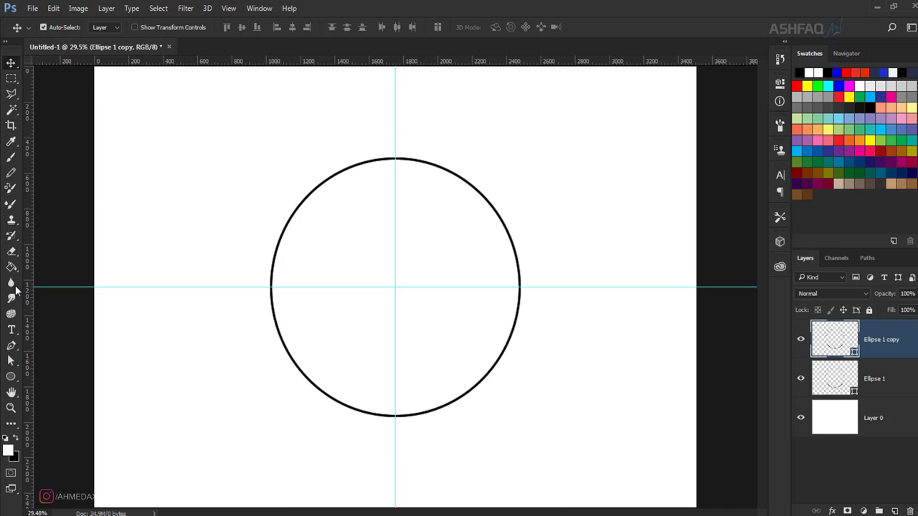
# Scale the copy to about 50% and place it touching the big circle's top edge.
pyautogui.click(10, 78)
pyautogui.rightClick(356, 270)
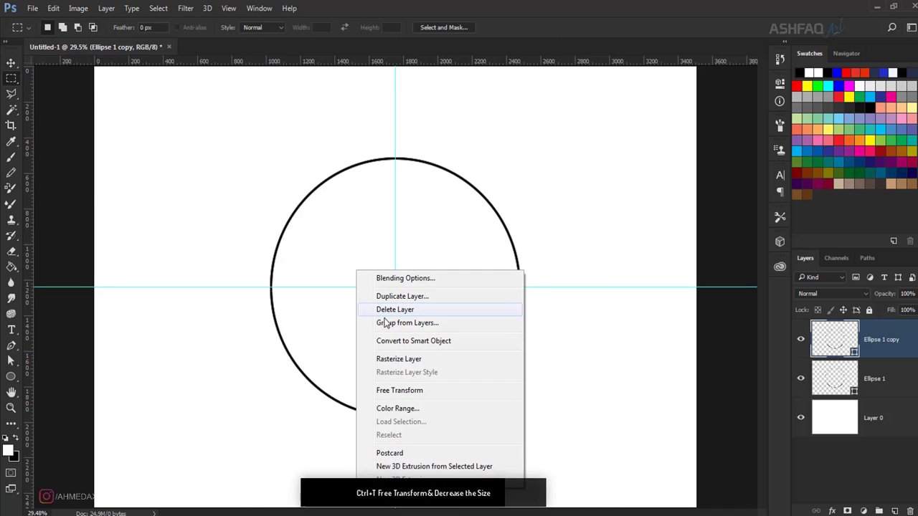
pyautogui.click(404, 390)
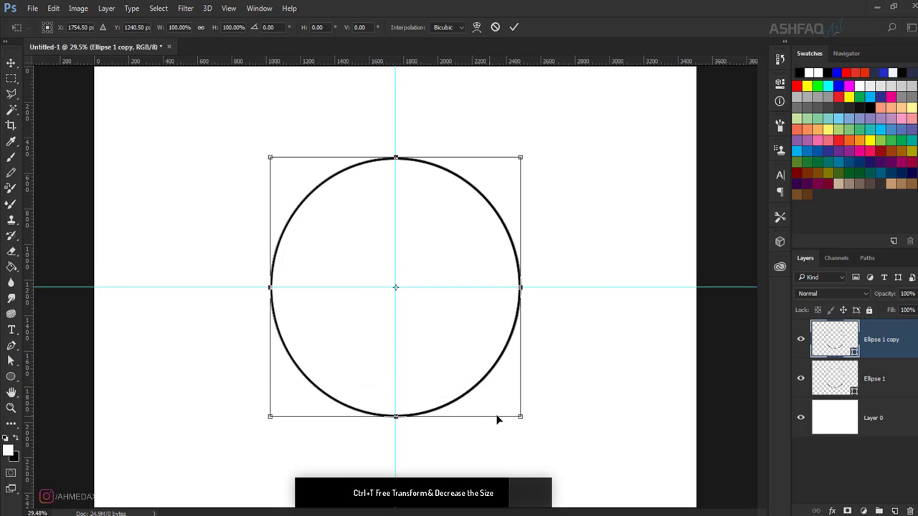
pyautogui.moveTo(519, 416); pyautogui.dragTo(467, 341)
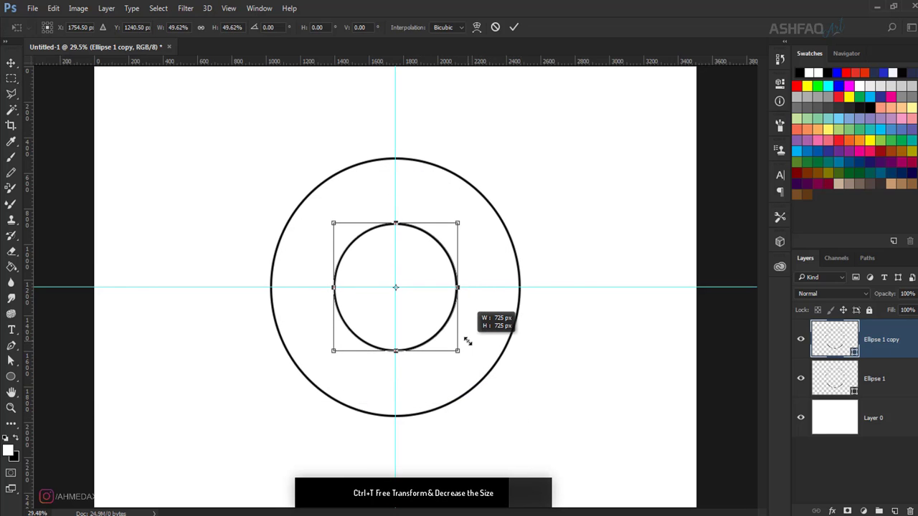
pyautogui.moveTo(425, 310); pyautogui.dragTo(420, 248)
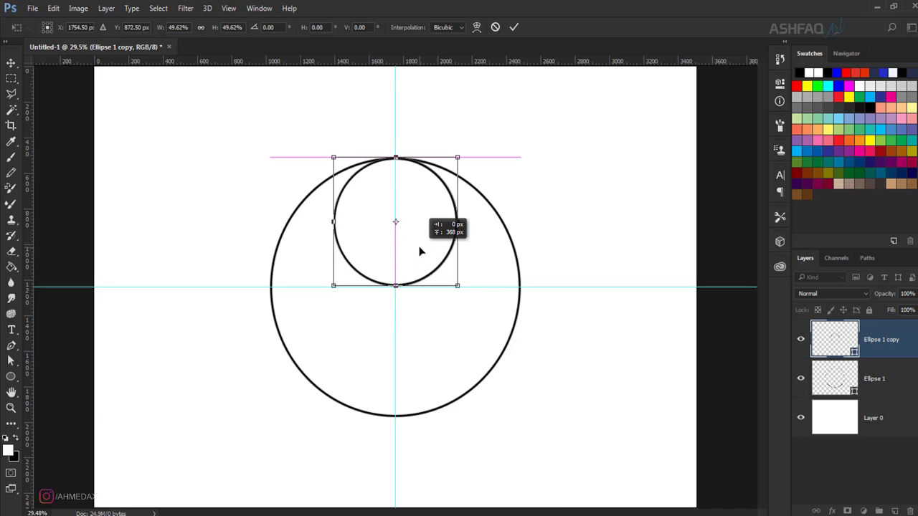
pyautogui.moveTo(420, 250); pyautogui.dragTo(421, 253)
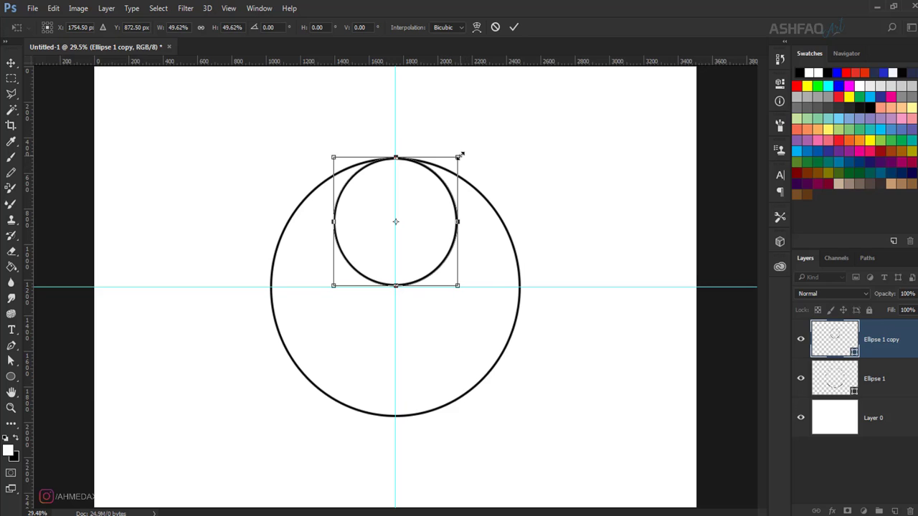
pyautogui.moveTo(463, 154); pyautogui.dragTo(463, 154)
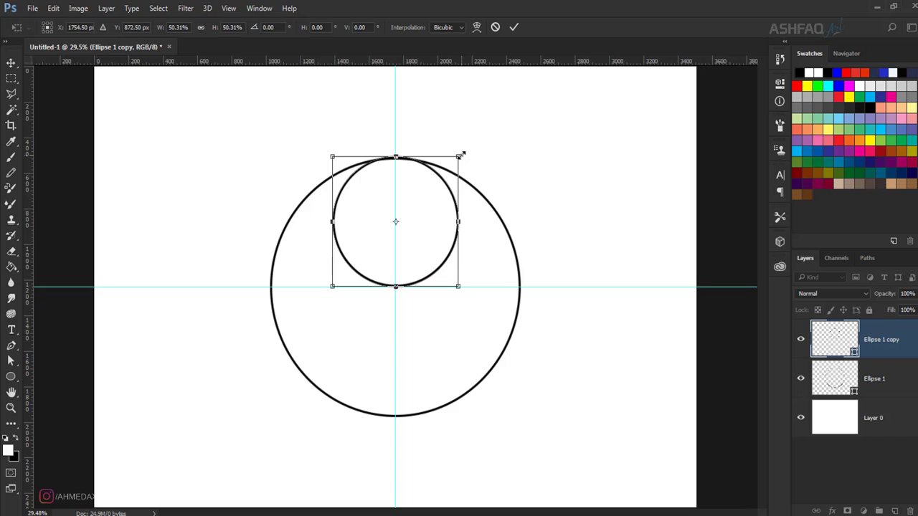
pyautogui.press('m')
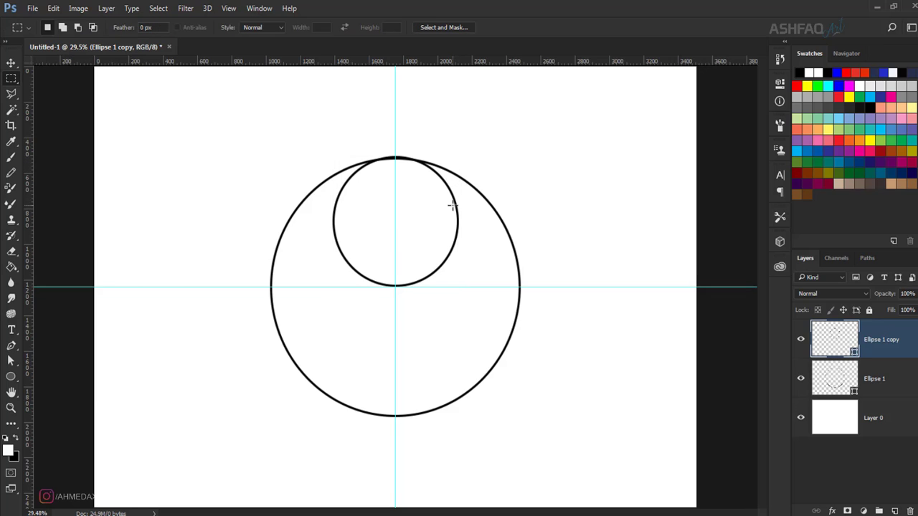
# Duplicate the Ellipse 1 copy layer into Ellipse 1 copy 2 and nudge it down.
pyautogui.press('v')
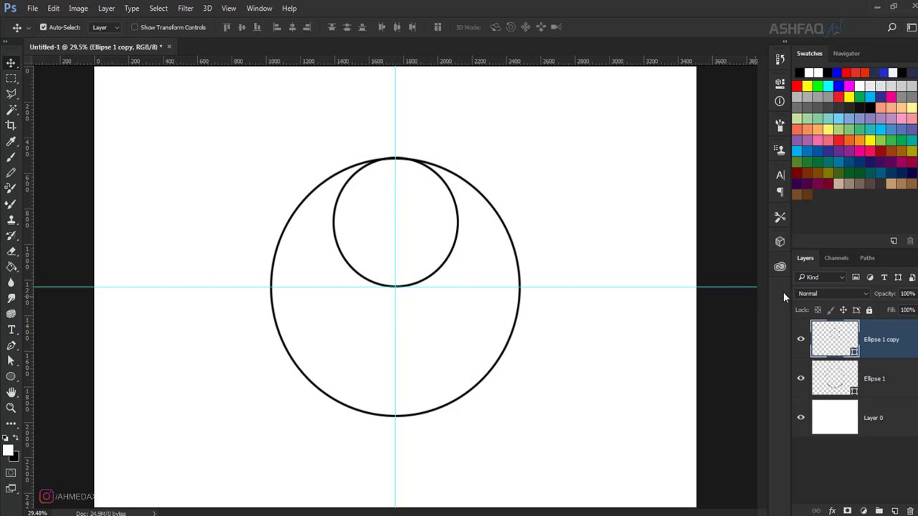
pyautogui.rightClick(881, 343)
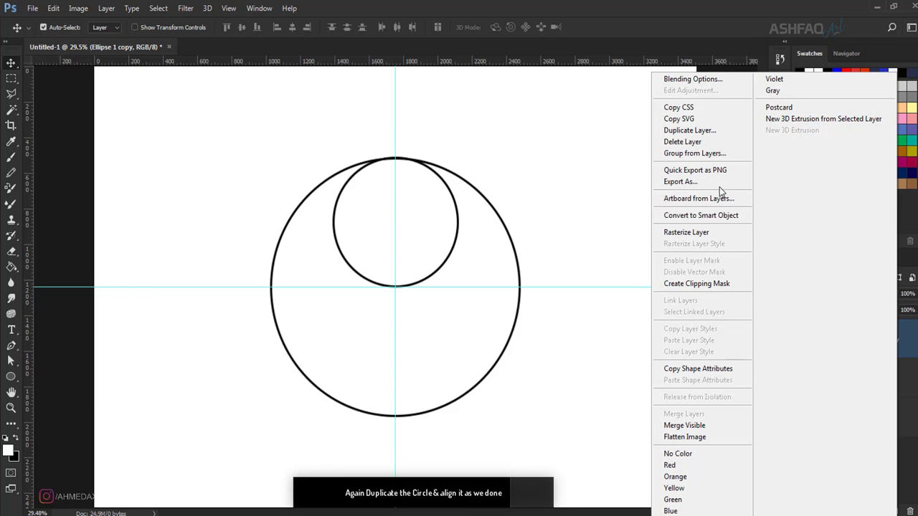
pyautogui.click(709, 131)
pyautogui.click(563, 162)
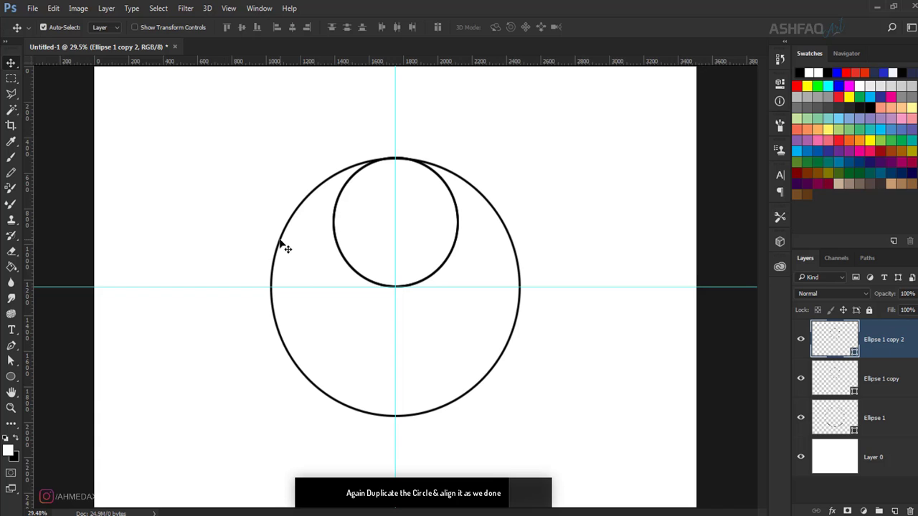
pyautogui.hotkey('shift', 'Down')
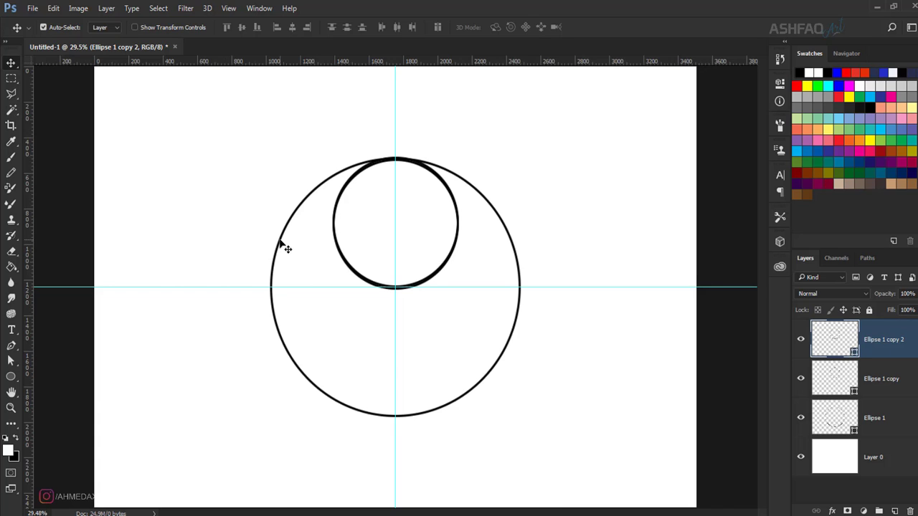
# Drag the duplicate circle down to the big circle's bottom edge and select both small circles.
pyautogui.moveTo(352, 234); pyautogui.dragTo(378, 358)
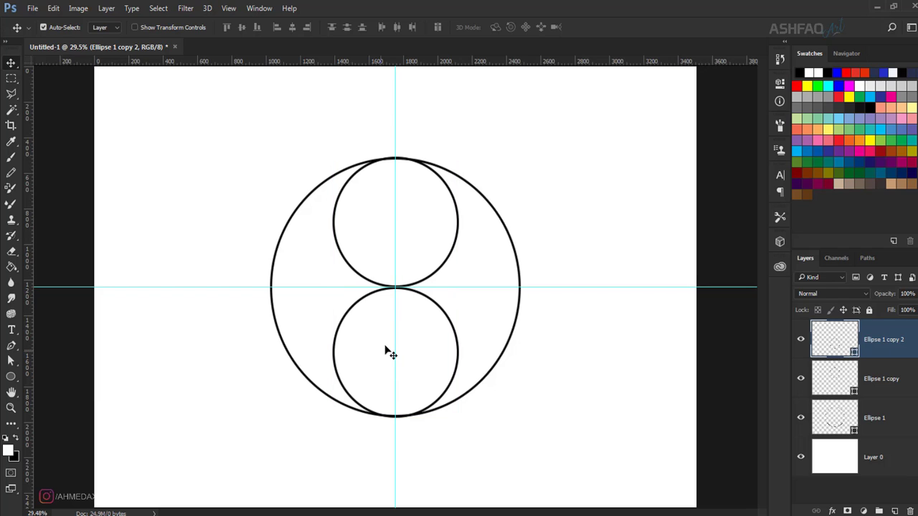
pyautogui.hotkey('ctrl', ';')
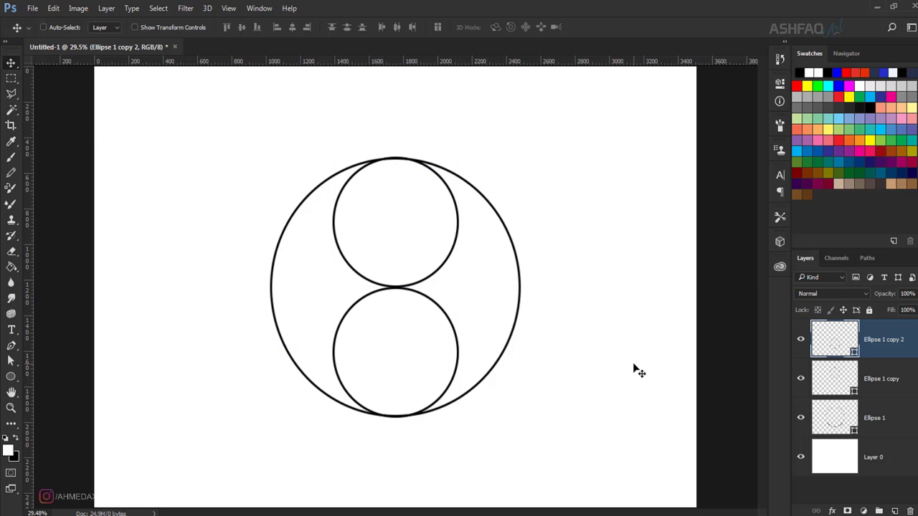
pyautogui.hotkey('ctrl', ';')
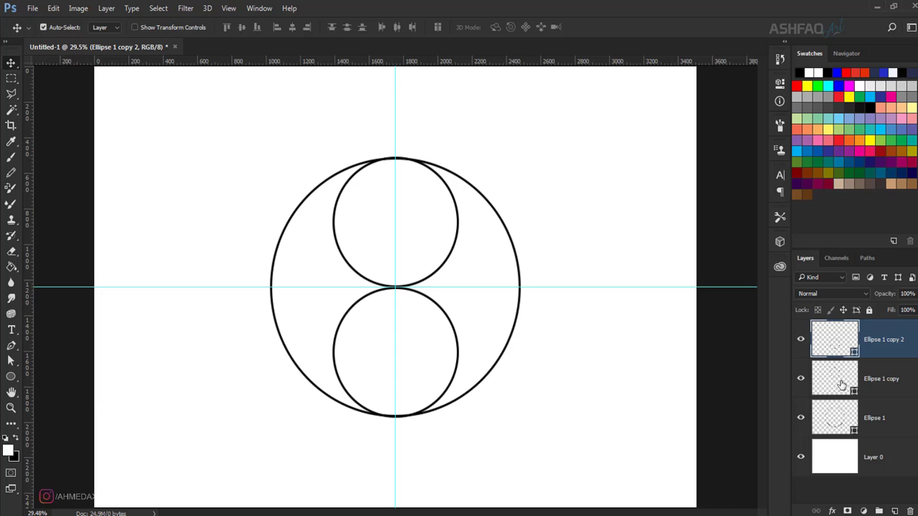
pyautogui.keyDown('shift'); pyautogui.click(841, 385); pyautogui.keyUp('shift')
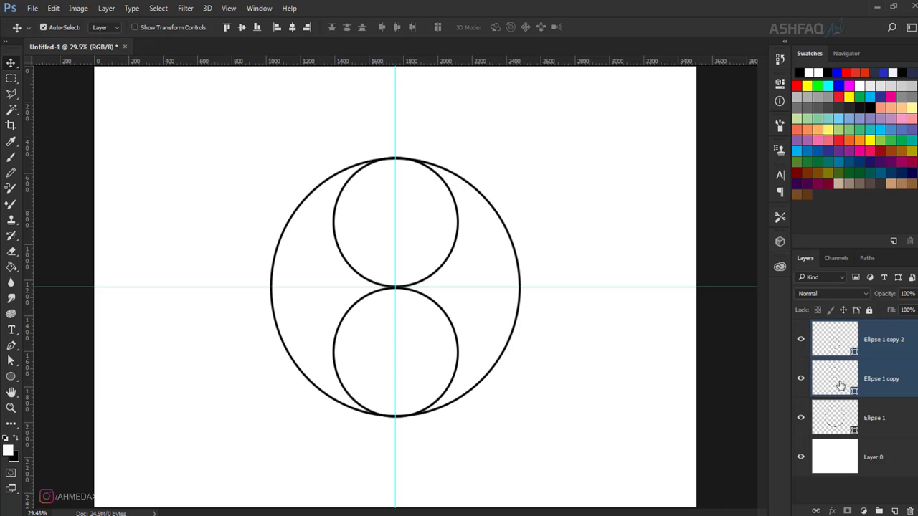
# Scale both small circles together to about 101% and hide the guides.
pyautogui.click(10, 79)
pyautogui.rightClick(388, 202)
pyautogui.click(439, 327)
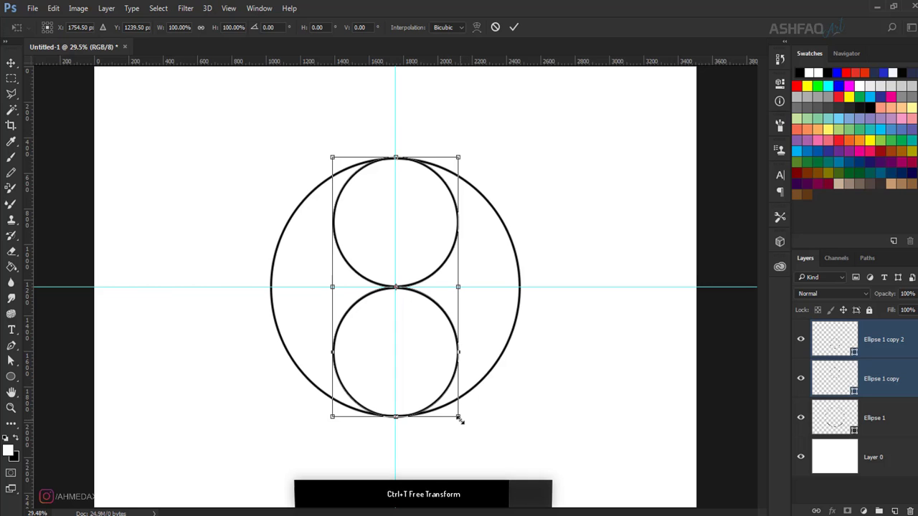
pyautogui.moveTo(458, 418); pyautogui.dragTo(458, 421)
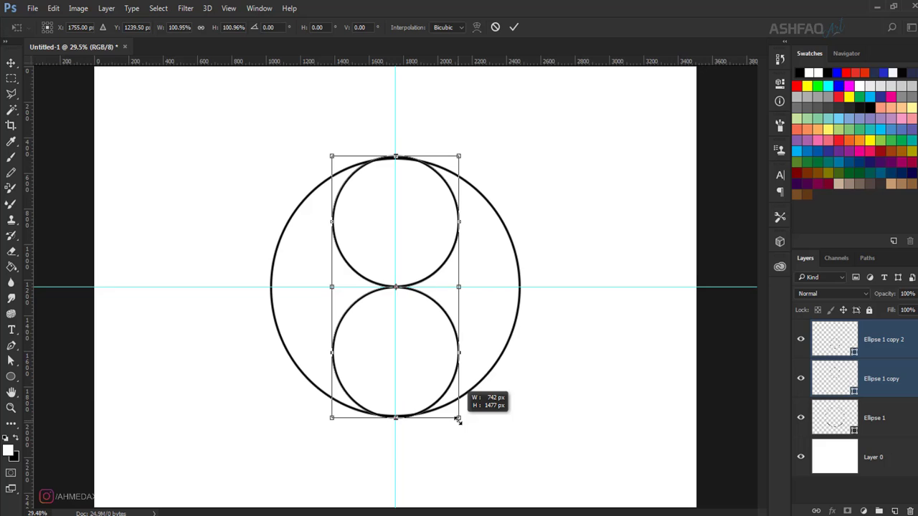
pyautogui.press('m')
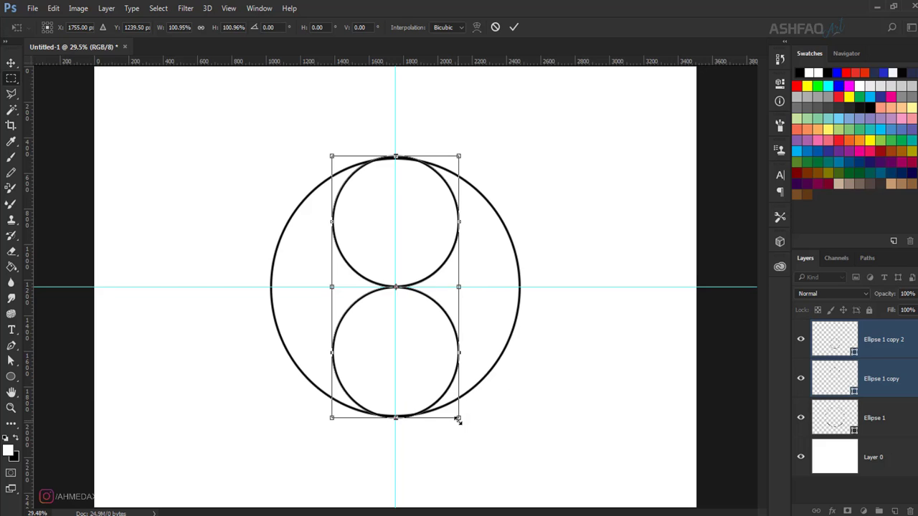
pyautogui.hotkey('ctrl', ';')
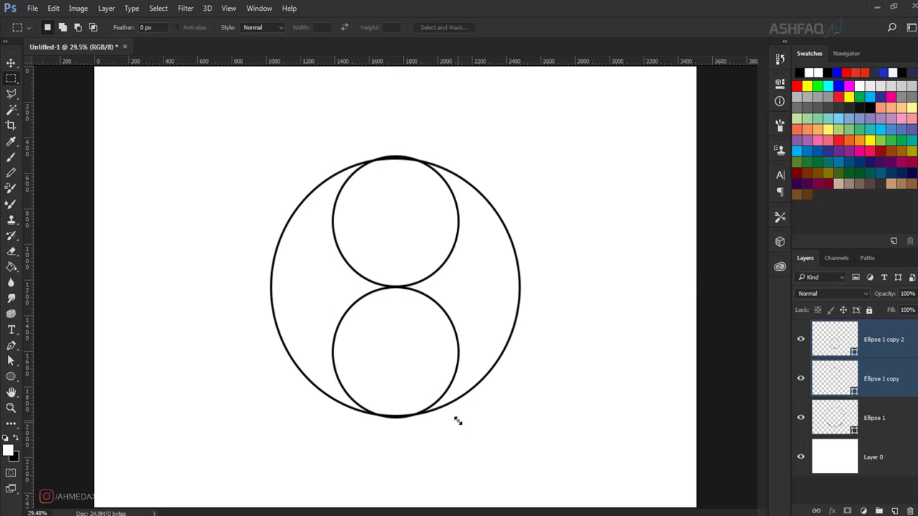
# Select the Ellipse 1 copy and Ellipse 1 copy 2 layers with the Move tool.
pyautogui.click(822, 344)
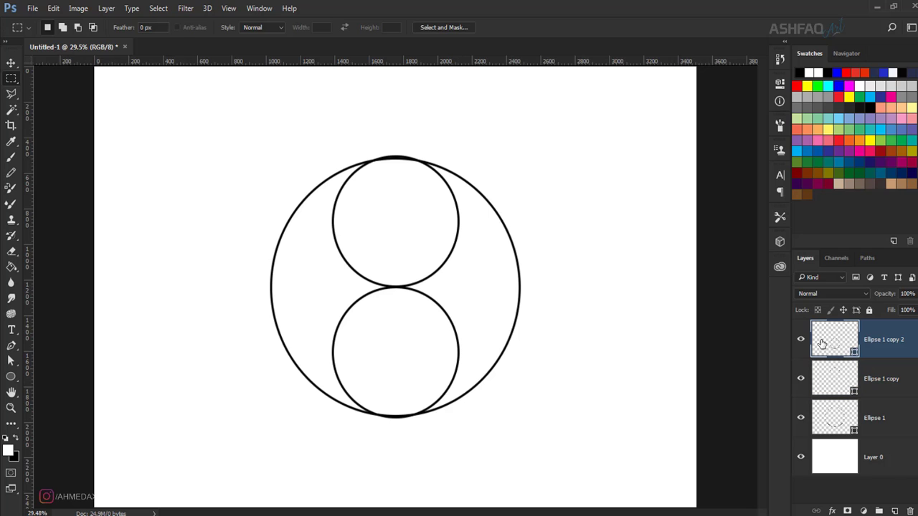
pyautogui.press('v')
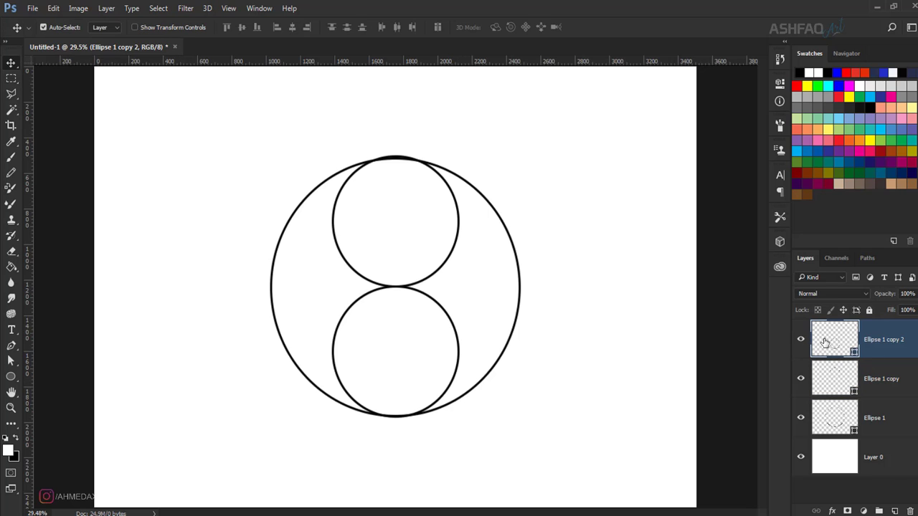
pyautogui.click(833, 392)
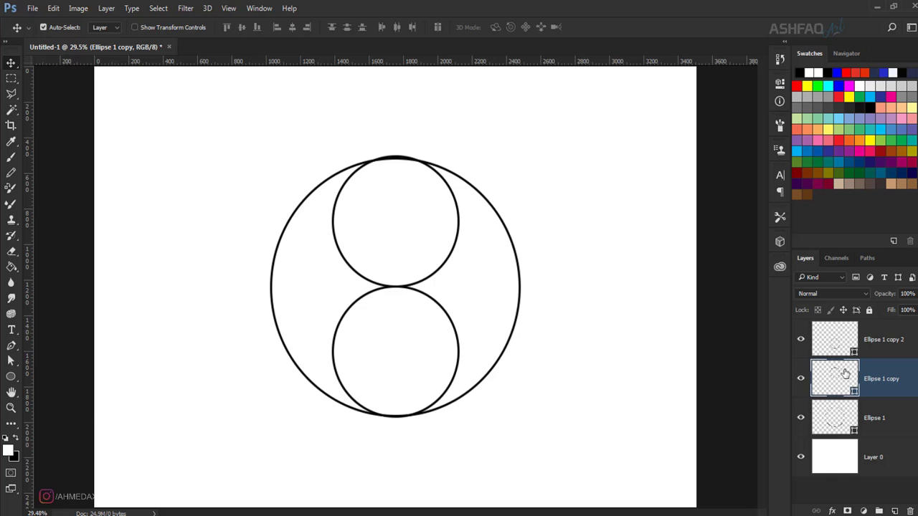
pyautogui.keyDown('ctrl'); pyautogui.click(878, 342); pyautogui.keyUp('ctrl')
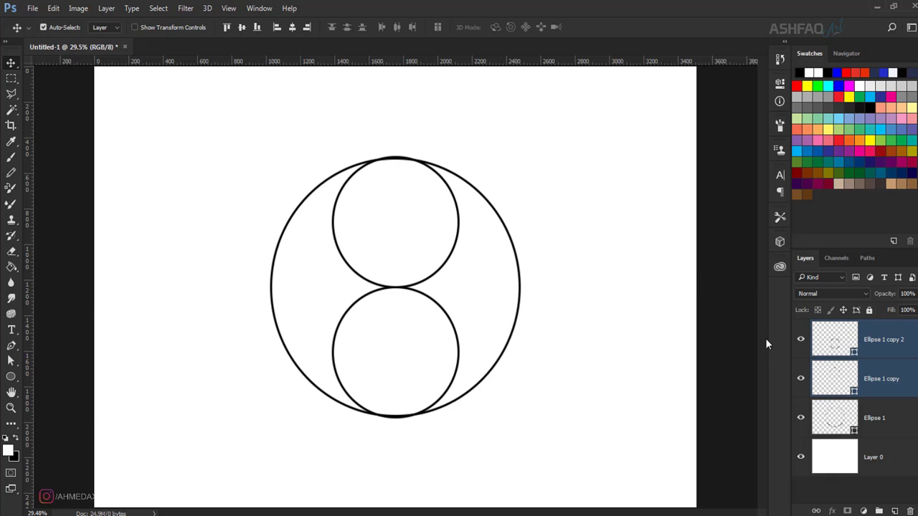
# Rasterize the upper small circle's Ellipse 1 copy layer.
pyautogui.click(902, 347)
pyautogui.click(832, 377)
pyautogui.rightClick(882, 379)
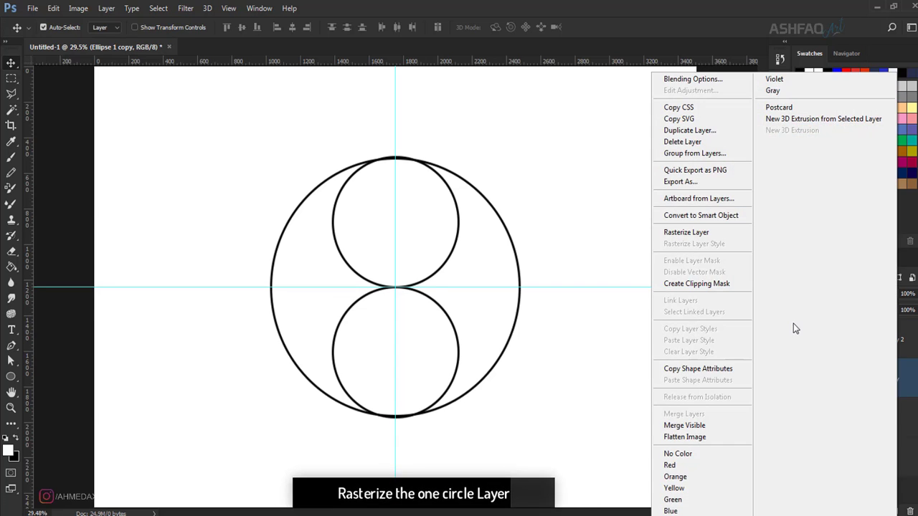
pyautogui.click(687, 233)
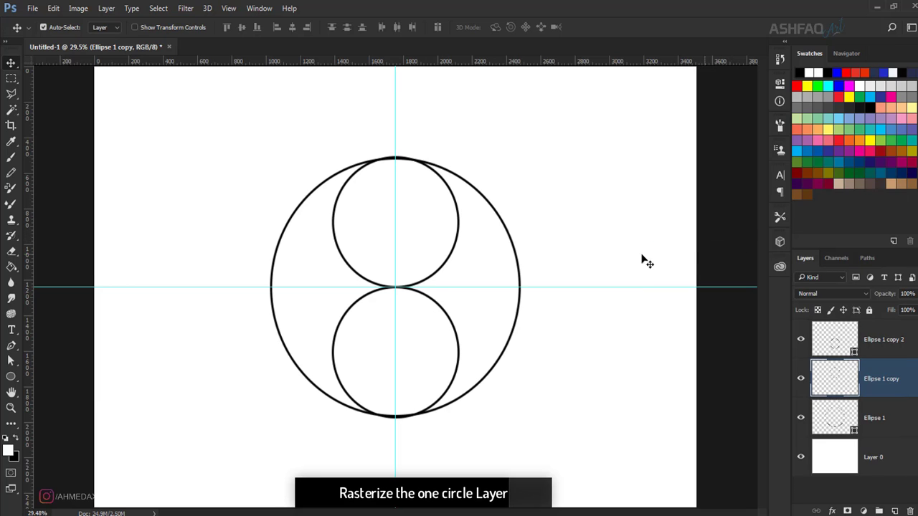
# Delete the upper circle's right half with a rectangular selection, then deselect.
pyautogui.click(11, 78)
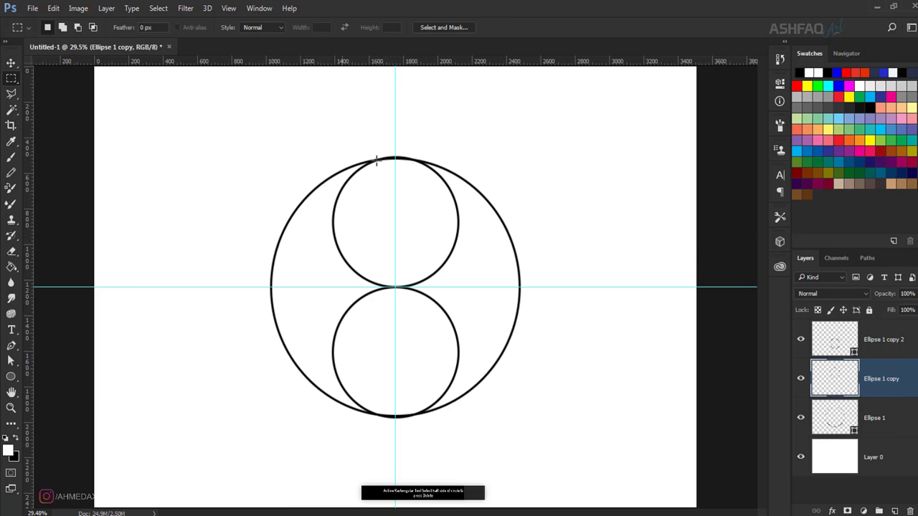
pyautogui.moveTo(553, 115); pyautogui.dragTo(395, 330)
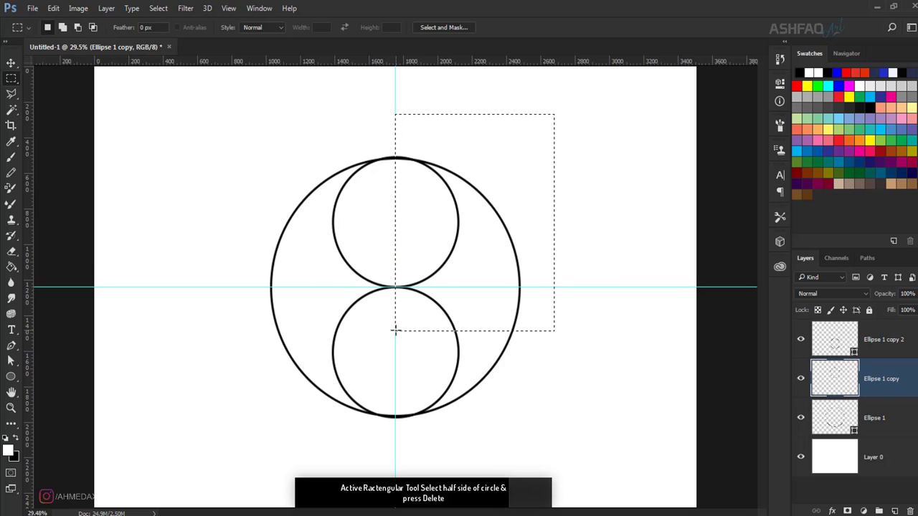
pyautogui.press('Delete')
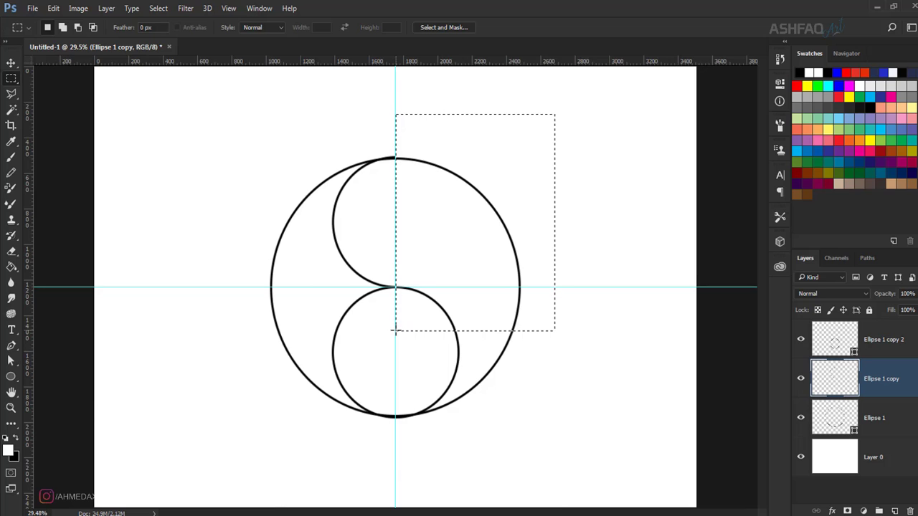
pyautogui.rightClick(418, 290)
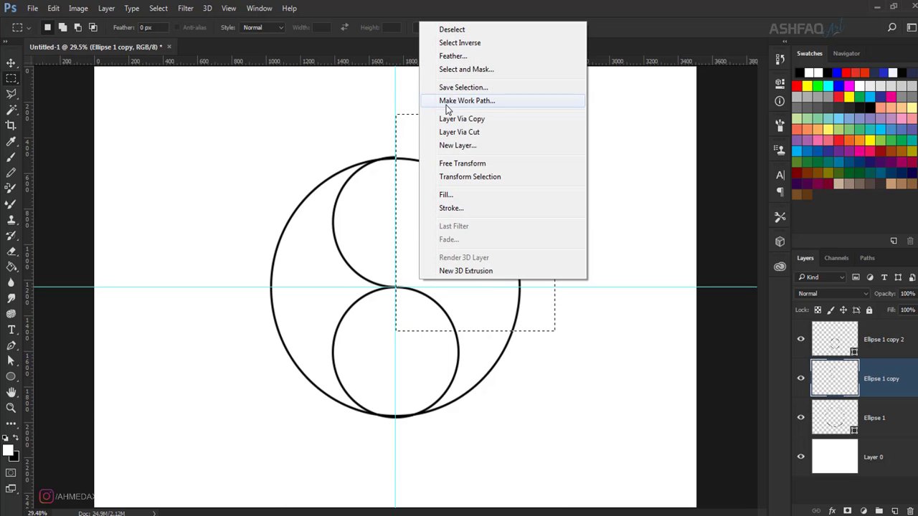
pyautogui.click(455, 31)
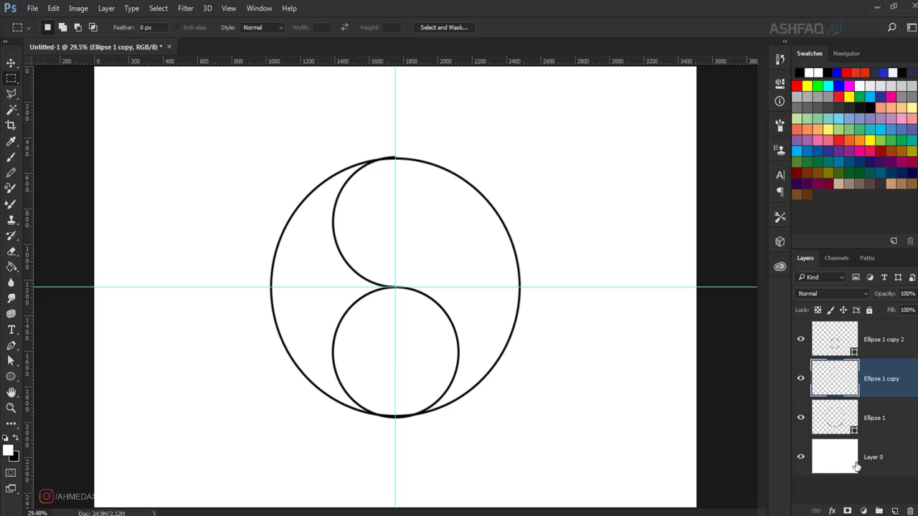
pyautogui.click(892, 344)
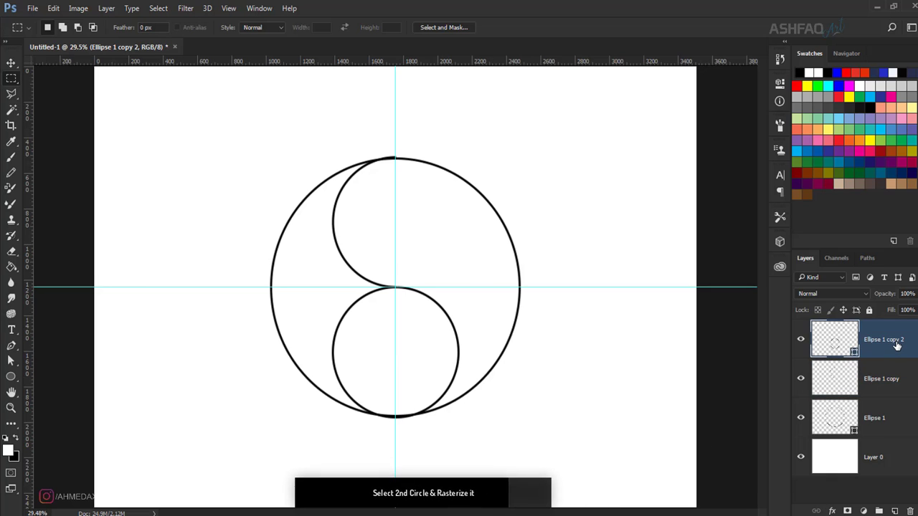
# Rasterize the lower circle, delete its left half, deselect, and hide the guides.
pyautogui.rightClick(896, 346)
pyautogui.click(684, 232)
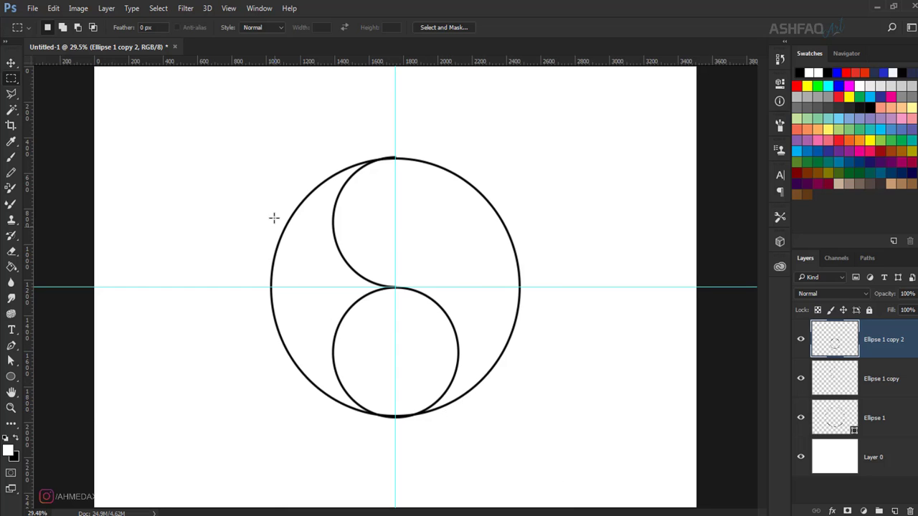
pyautogui.moveTo(259, 194); pyautogui.dragTo(392, 458)
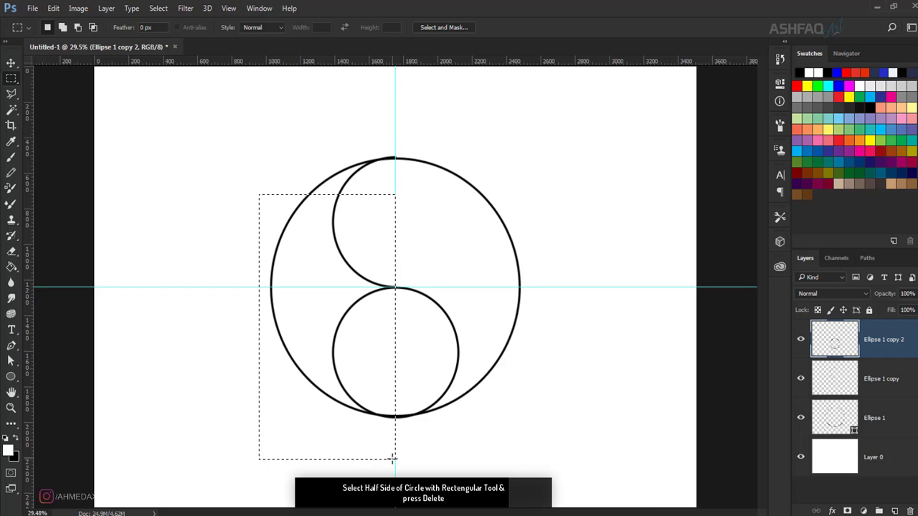
pyautogui.press('Delete')
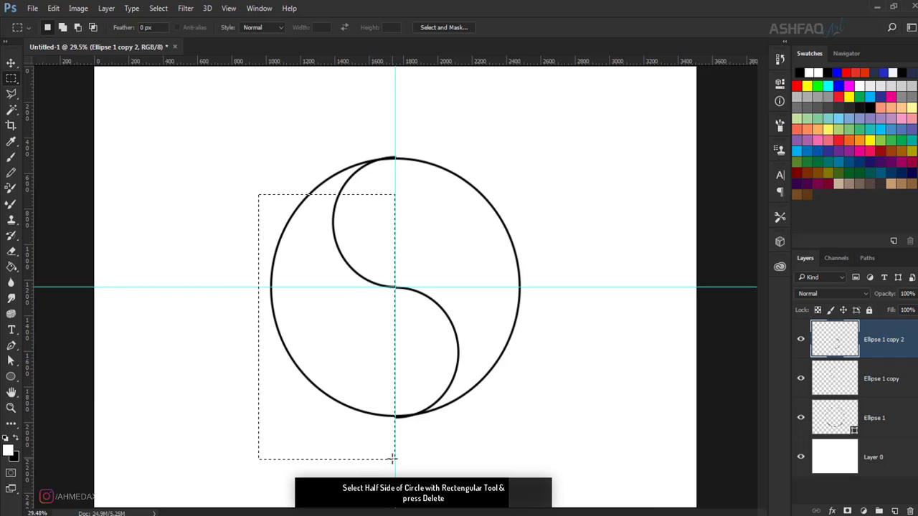
pyautogui.rightClick(343, 300)
pyautogui.click(380, 48)
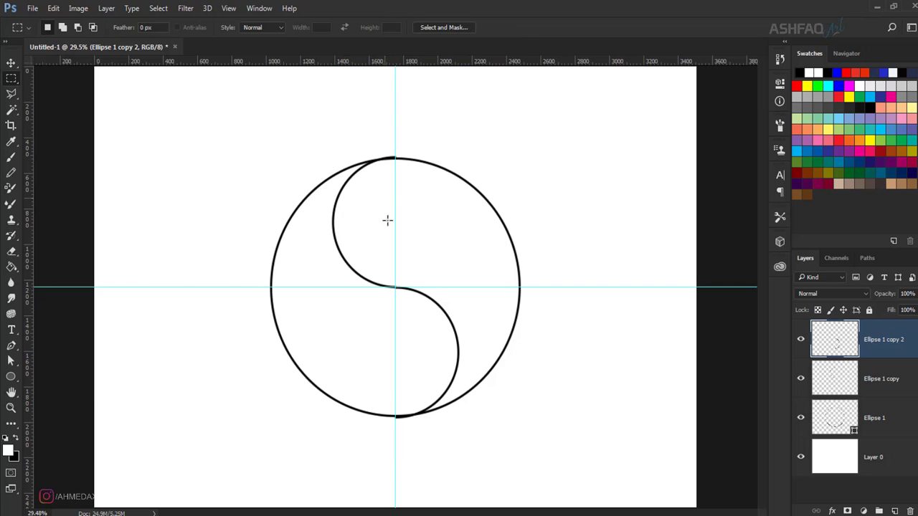
pyautogui.hotkey('ctrl', ';')
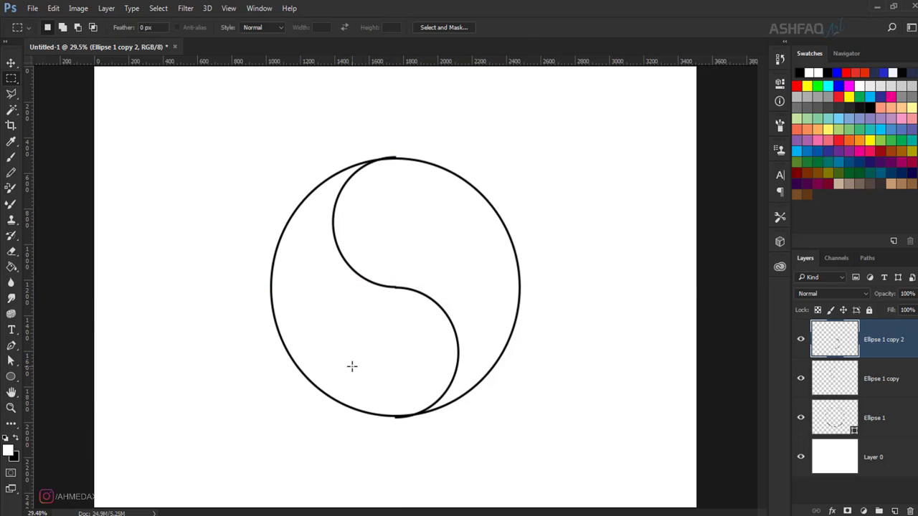
# Zoom in on the centre and select the Ellipse 1 copy layer for moving.
pyautogui.hotkey('ctrl', '+')
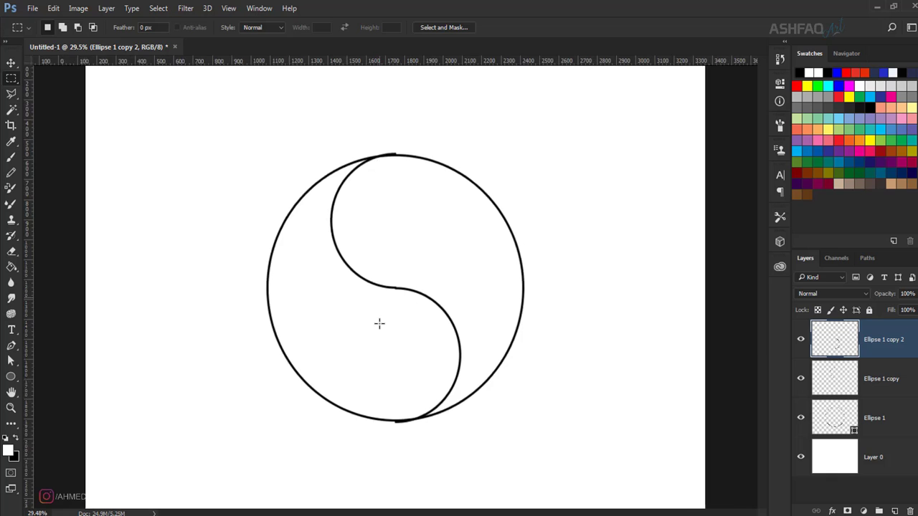
pyautogui.hotkey('ctrl', '+')
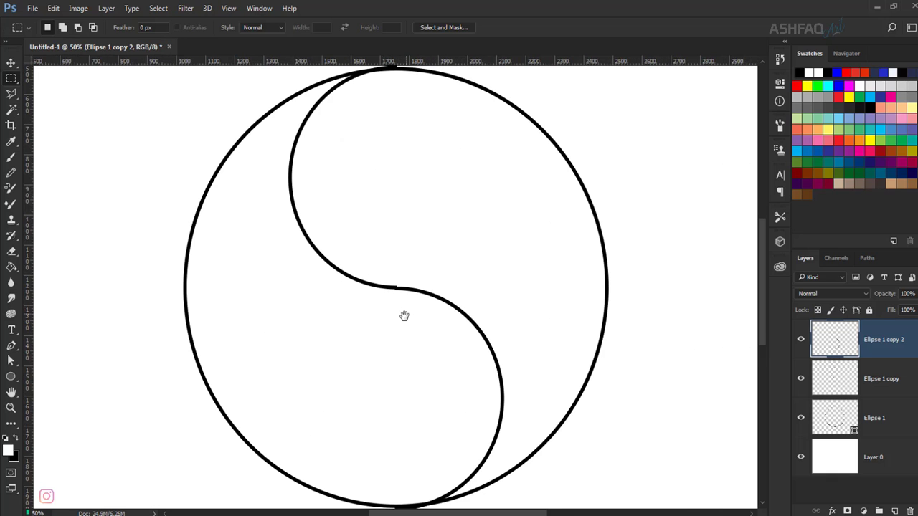
pyautogui.moveTo(403, 315); pyautogui.dragTo(400, 305)
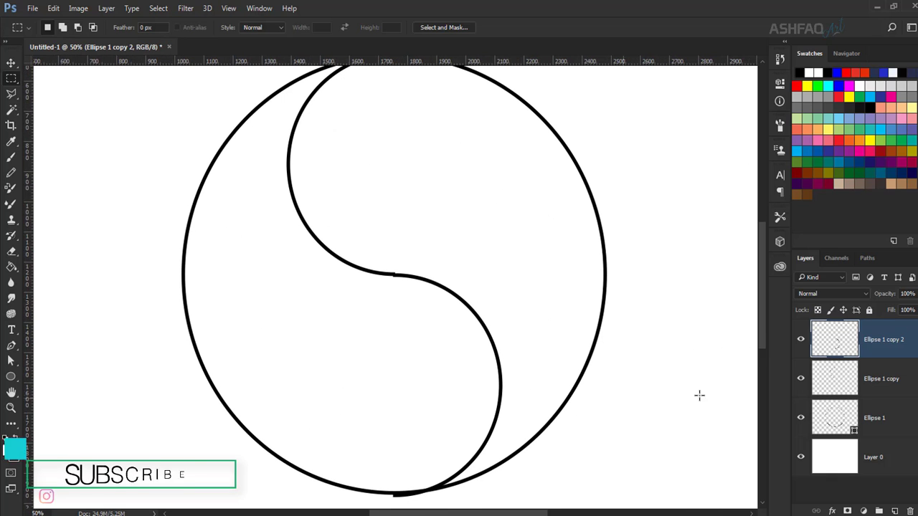
pyautogui.click(801, 340)
pyautogui.click(800, 339)
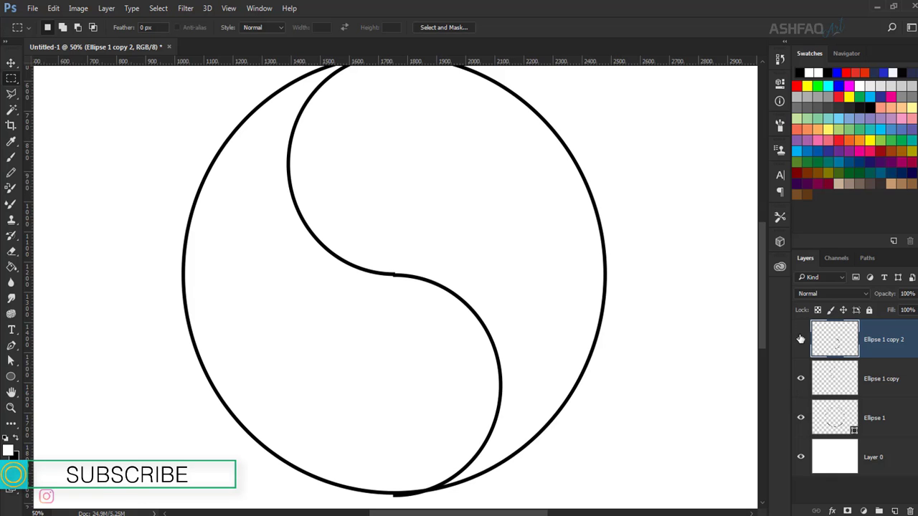
pyautogui.press('v')
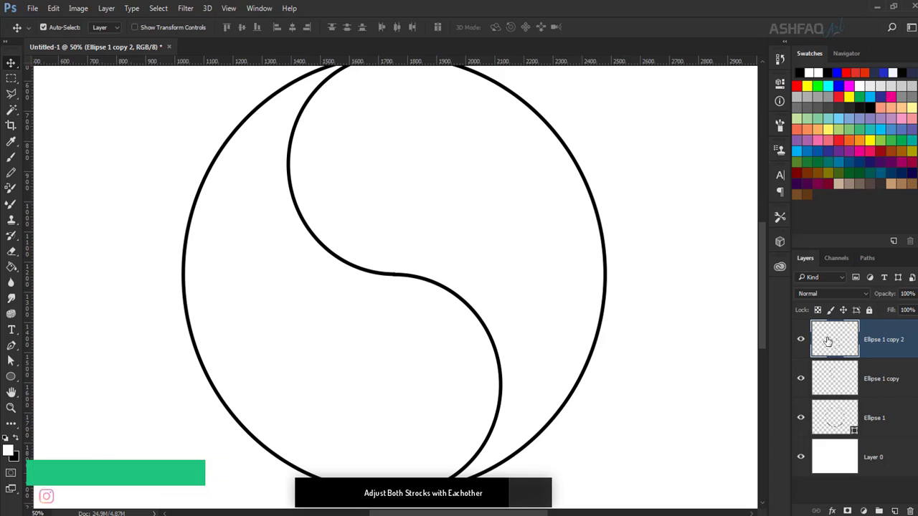
pyautogui.click(837, 384)
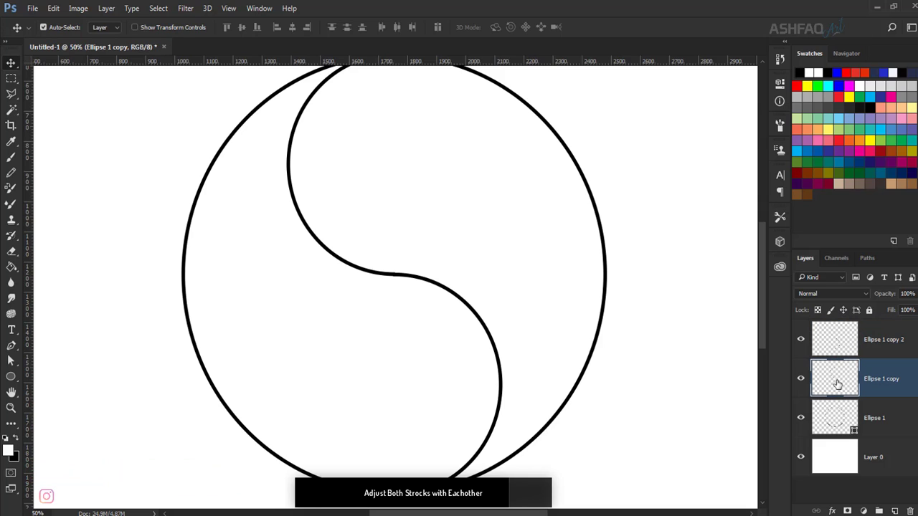
# Nudge the upper arc up and right to join the lower curve, then zoom to 66.7%.
pyautogui.press('Up')
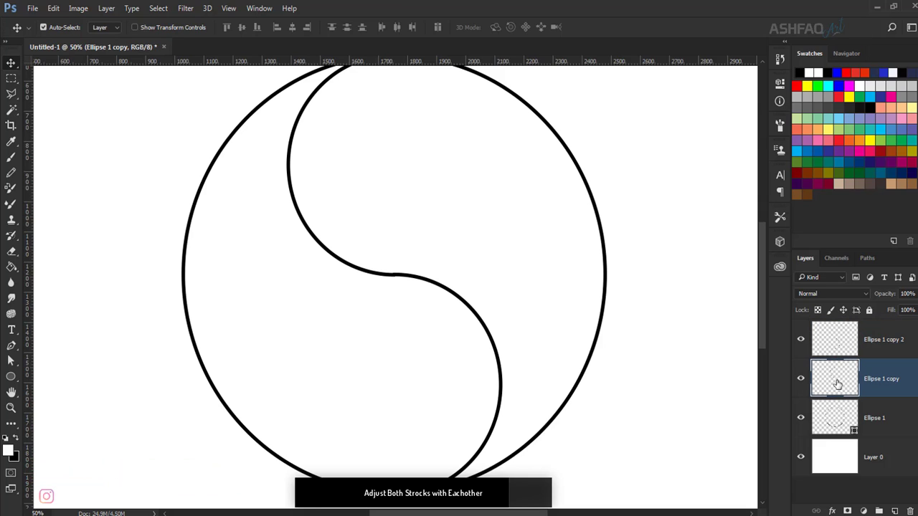
pyautogui.press('Right')
pyautogui.press('Right')
pyautogui.press('Right')
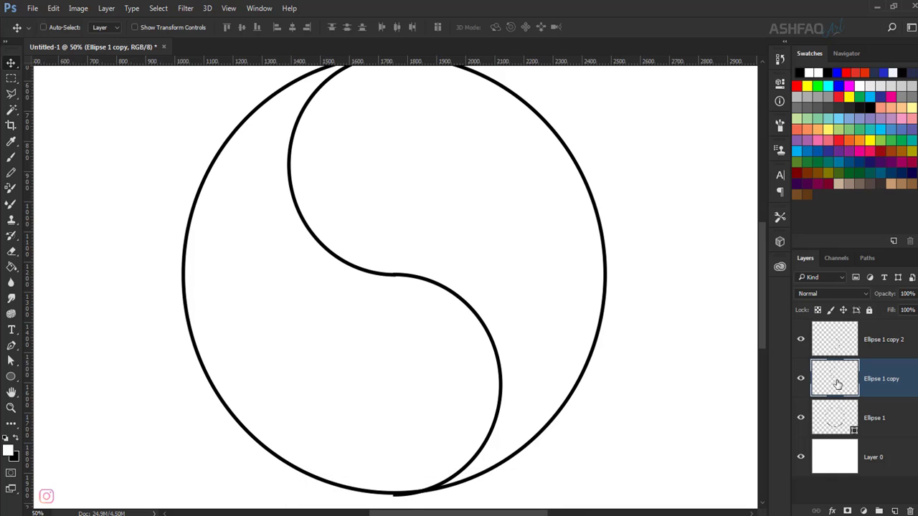
pyautogui.hotkey('ctrl', '+')
pyautogui.hotkey('ctrl', '+')
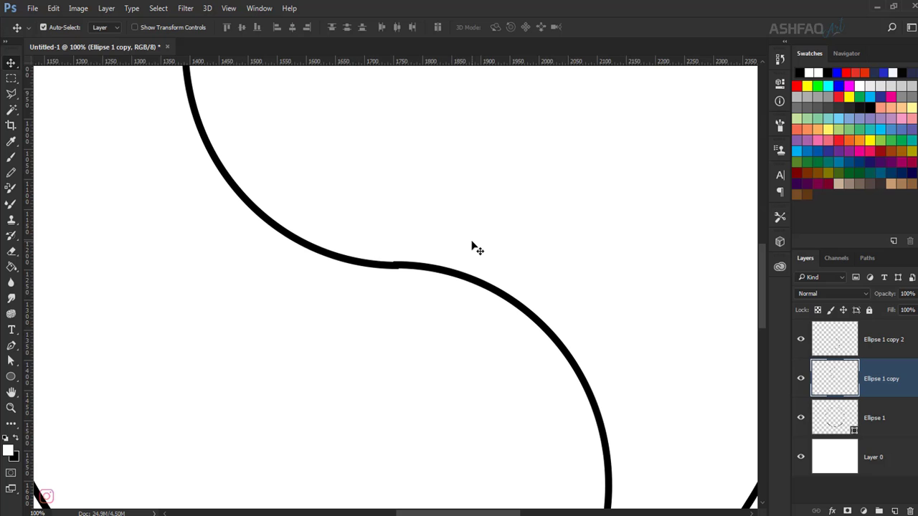
pyautogui.press('Up')
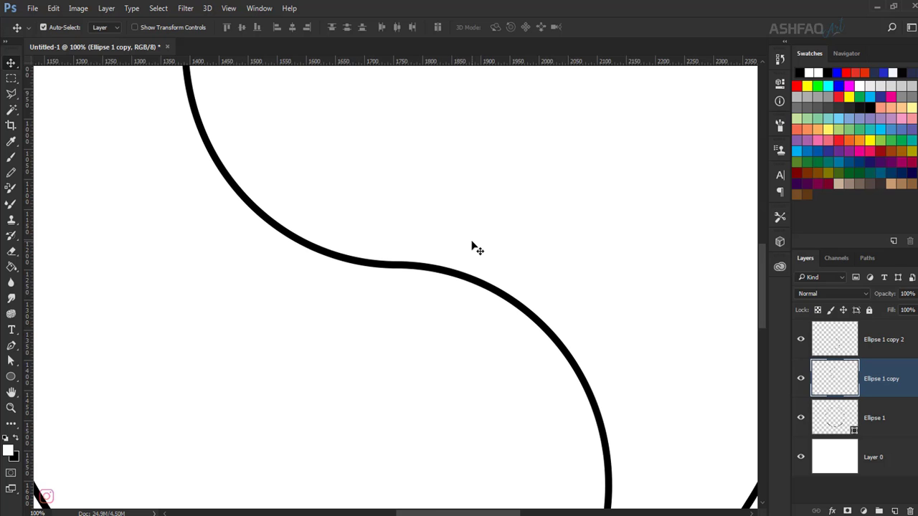
pyautogui.hotkey('ctrl', '0')
pyautogui.hotkey('ctrl', '-')
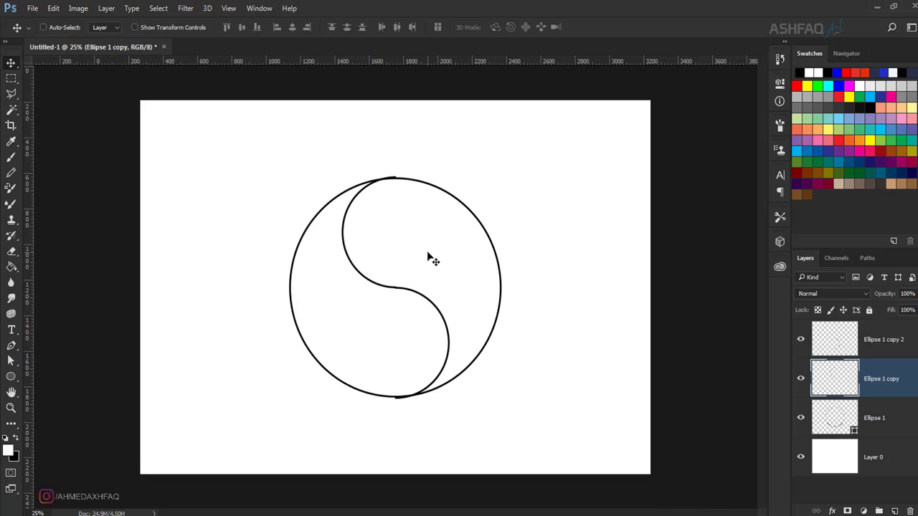
pyautogui.hotkey('ctrl', '+')
pyautogui.hotkey('ctrl', '+')
pyautogui.hotkey('ctrl', '+')
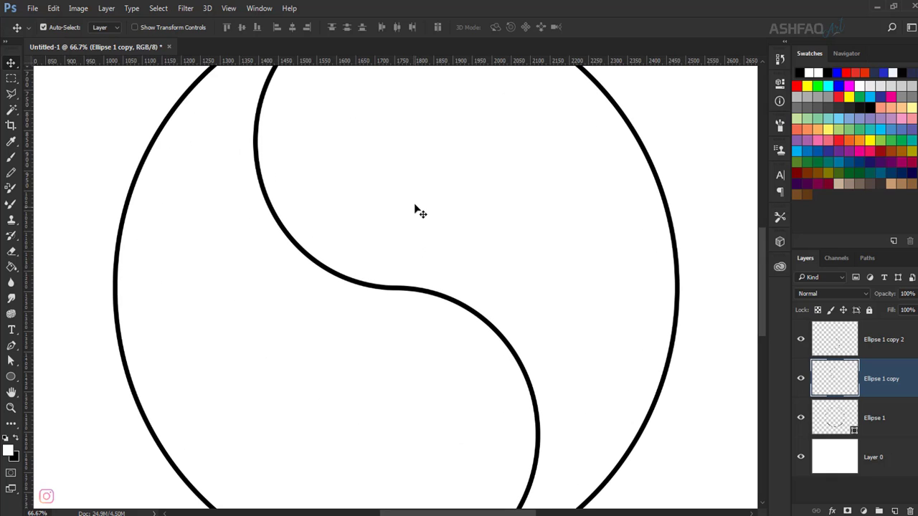
# Erase the rough stroke overhang at the top of the circle on Ellipse 1 copy.
pyautogui.moveTo(443, 208)
pyautogui.mouseDown()
pyautogui.moveTo(416, 244)
pyautogui.moveTo(406, 358)
pyautogui.mouseUp()
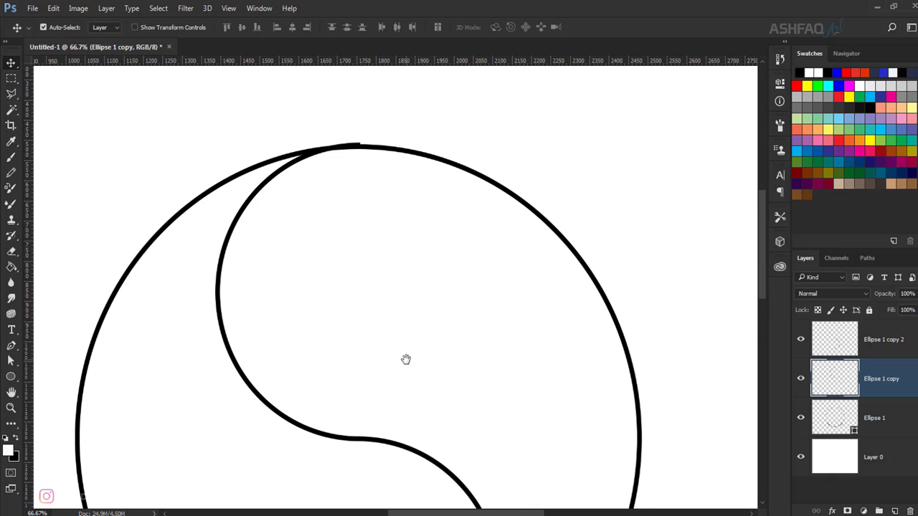
pyautogui.click(11, 251)
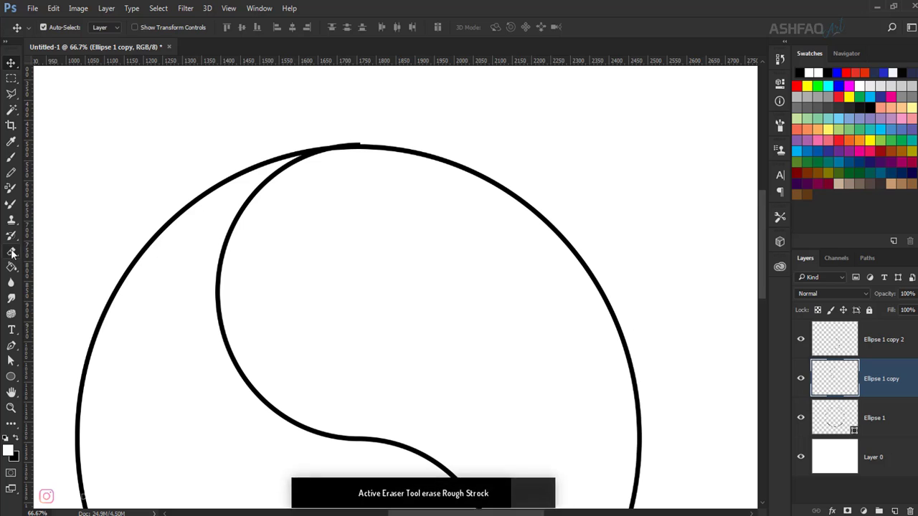
pyautogui.click(801, 380)
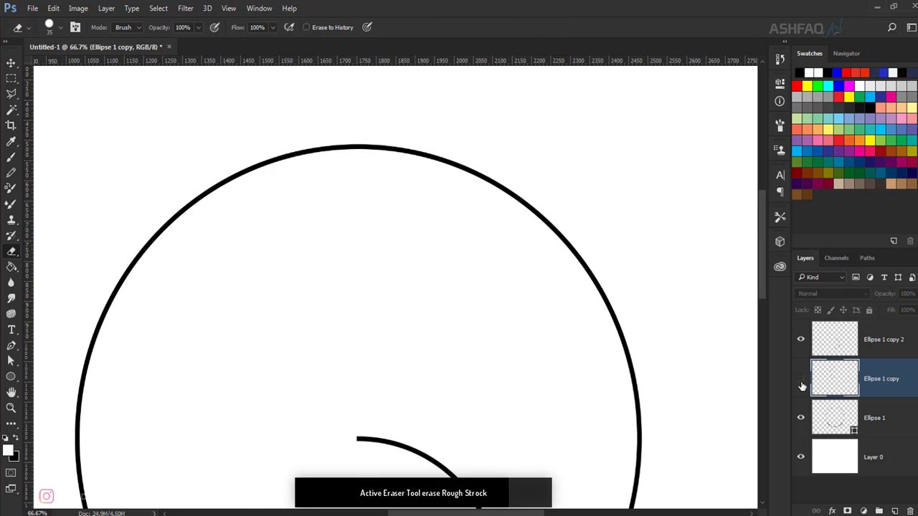
pyautogui.click(800, 380)
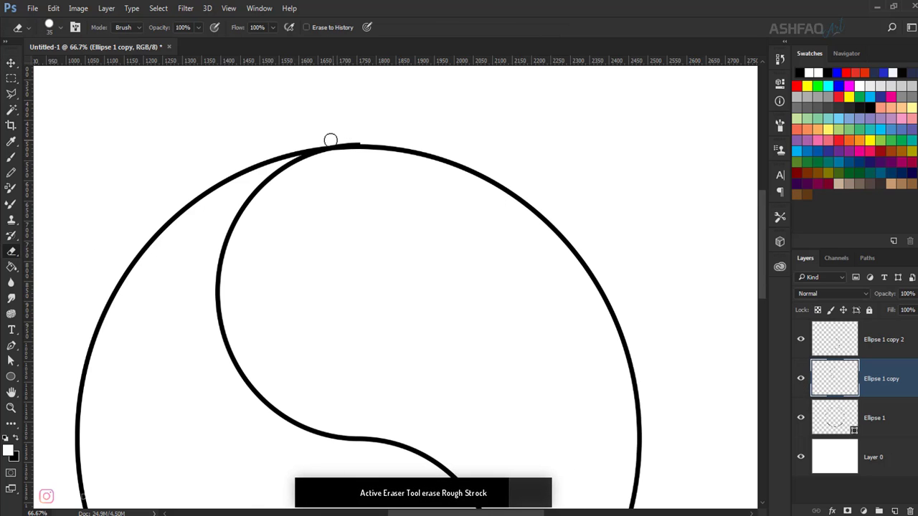
pyautogui.moveTo(351, 139); pyautogui.dragTo(367, 137)
# Select Ellipse 1 copy 2 and bring the bottom curve junction into view.
pyautogui.click(832, 342)
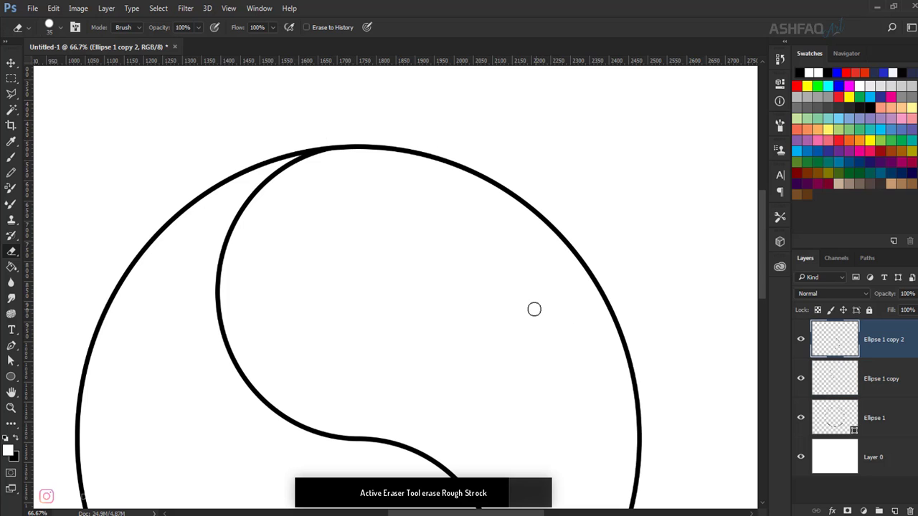
pyautogui.moveTo(510, 338); pyautogui.dragTo(474, 157)
pyautogui.scroll(-3, 469, 307)
pyautogui.moveTo(469, 306); pyautogui.dragTo(507, 266)
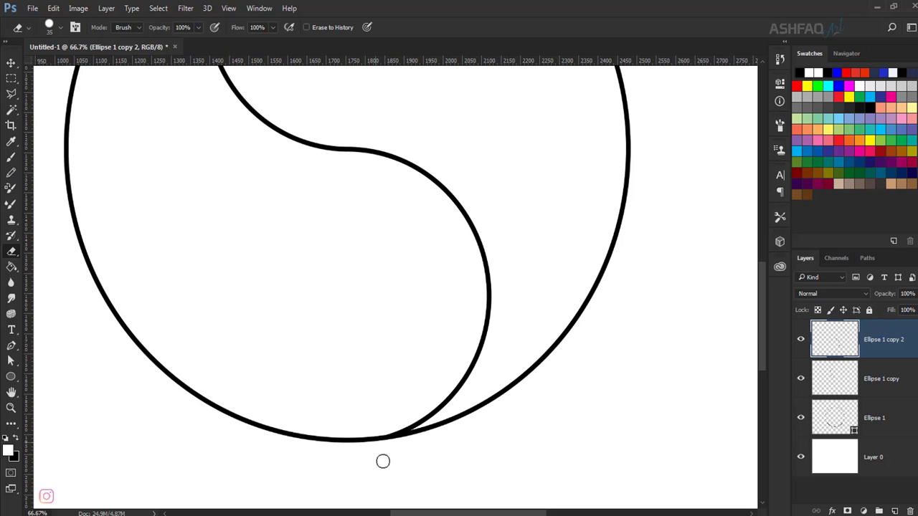
pyautogui.click(11, 407)
# Fit the drawing on screen and merge Ellipse 1 copy into Ellipse 1 copy 2.
pyautogui.rightClick(264, 245)
pyautogui.click(301, 253)
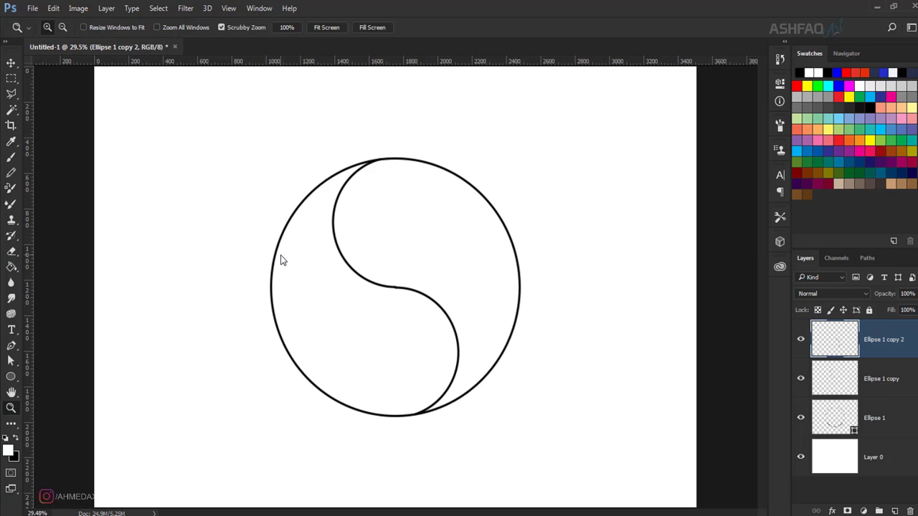
pyautogui.click(467, 290)
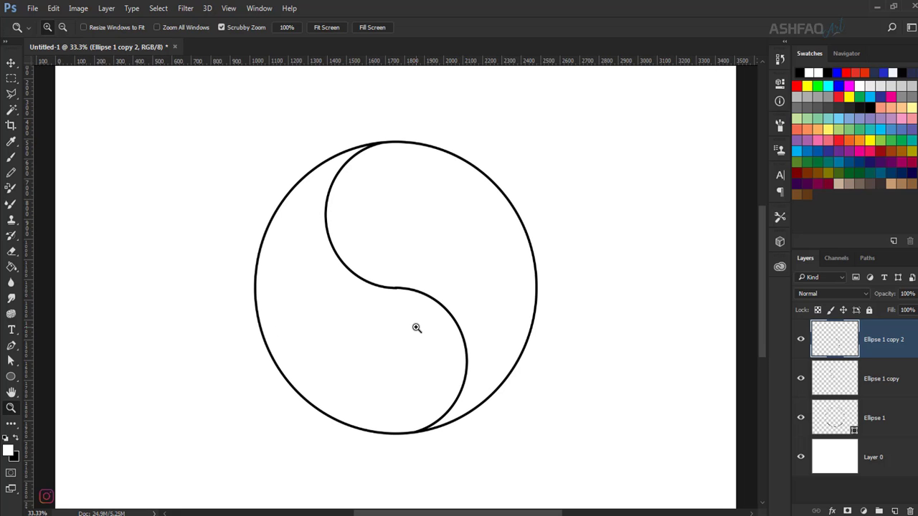
pyautogui.keyDown('shift'); pyautogui.click(882, 381); pyautogui.keyUp('shift')
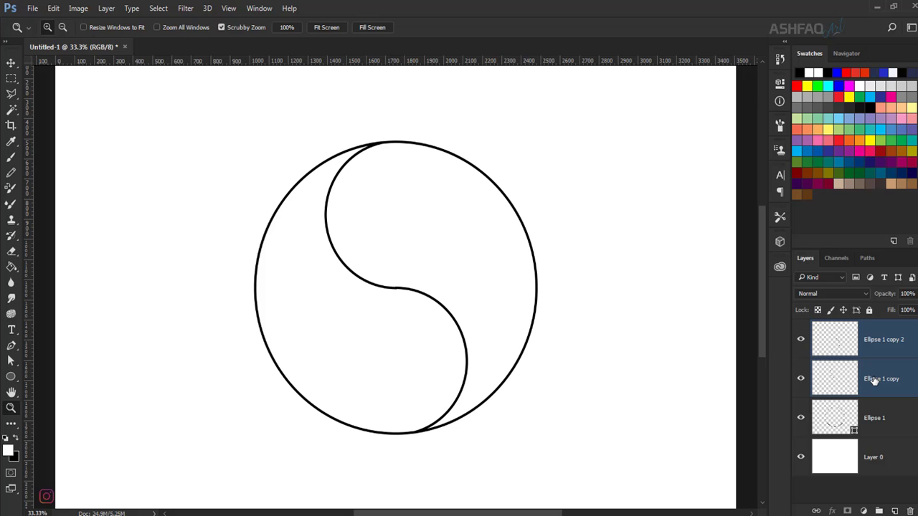
pyautogui.rightClick(872, 378)
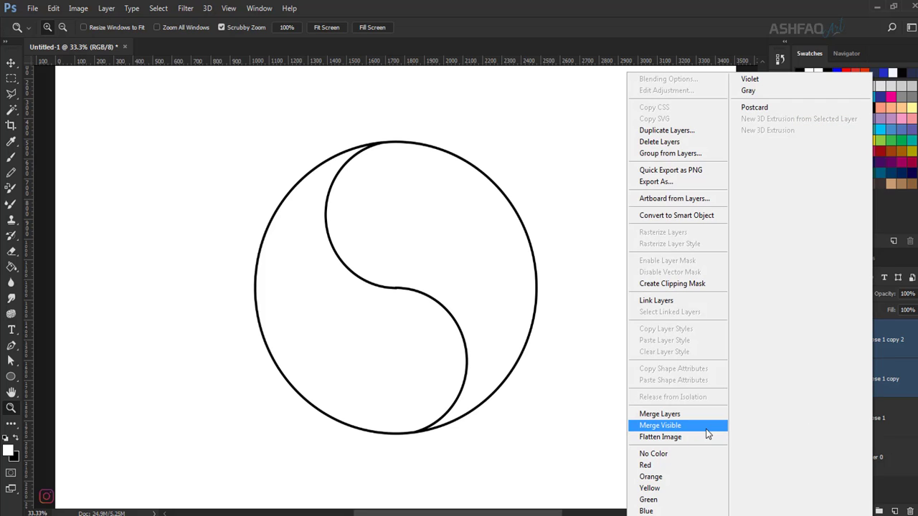
pyautogui.click(700, 416)
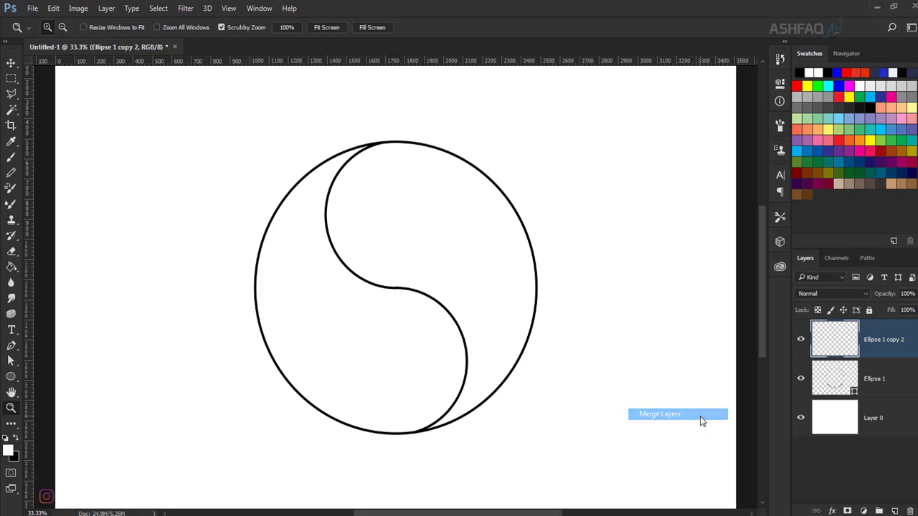
pyautogui.click(801, 339)
pyautogui.click(800, 339)
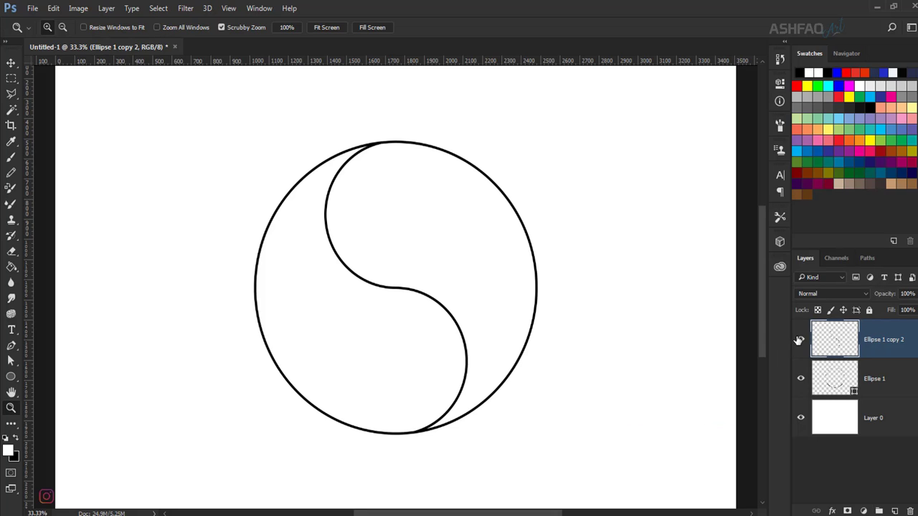
# Rasterize Ellipse 1 and merge it into Ellipse 1 copy 2, checking the result.
pyautogui.rightClick(875, 381)
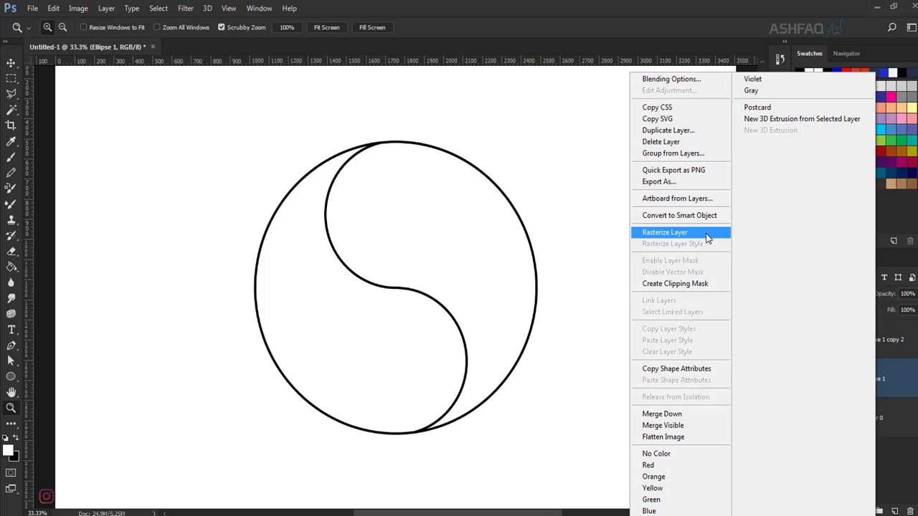
pyautogui.click(708, 238)
pyautogui.click(880, 351)
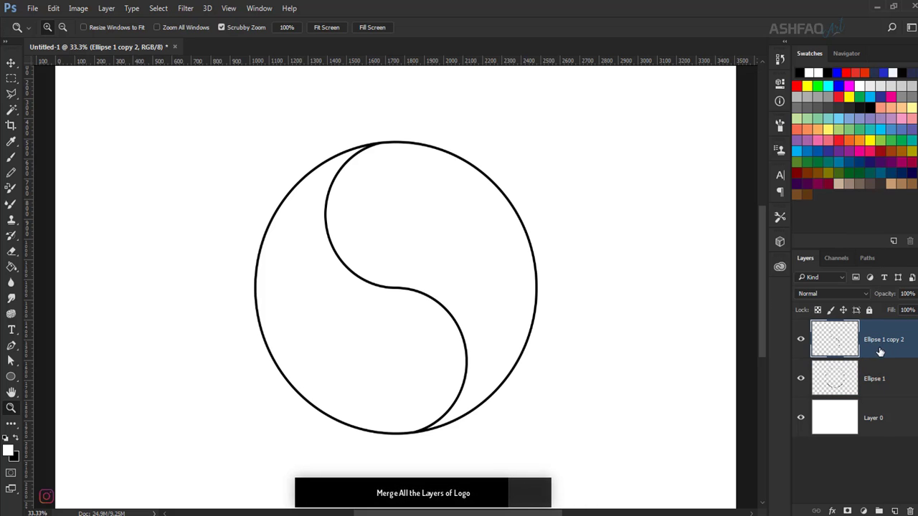
pyautogui.keyDown('shift'); pyautogui.click(894, 381); pyautogui.keyUp('shift')
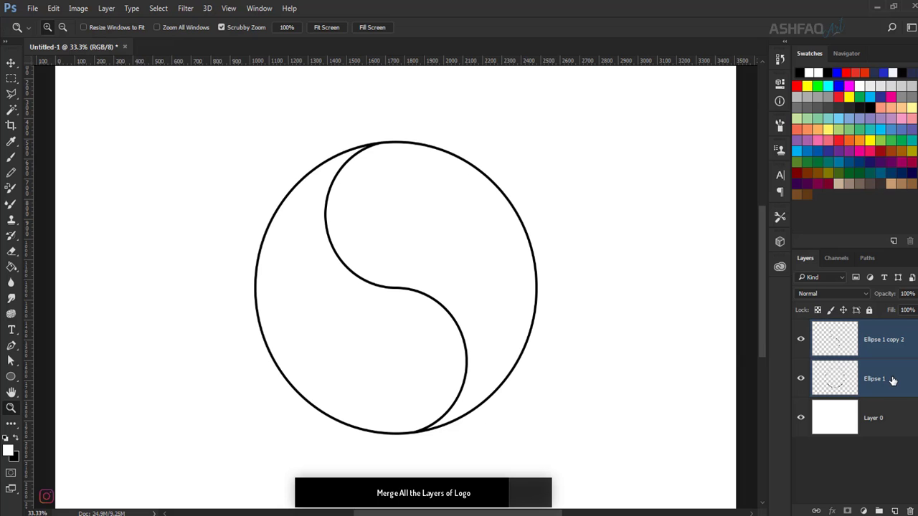
pyautogui.rightClick(892, 381)
pyautogui.click(726, 416)
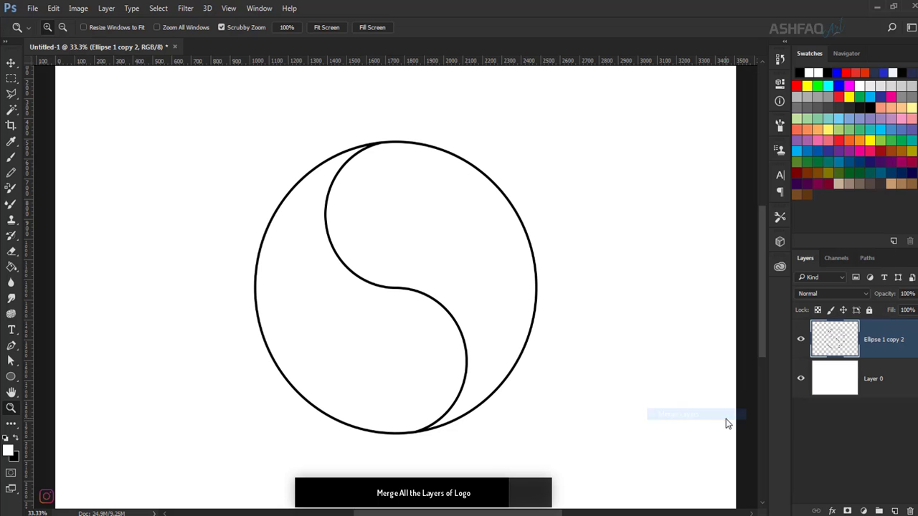
pyautogui.click(801, 340)
pyautogui.click(801, 339)
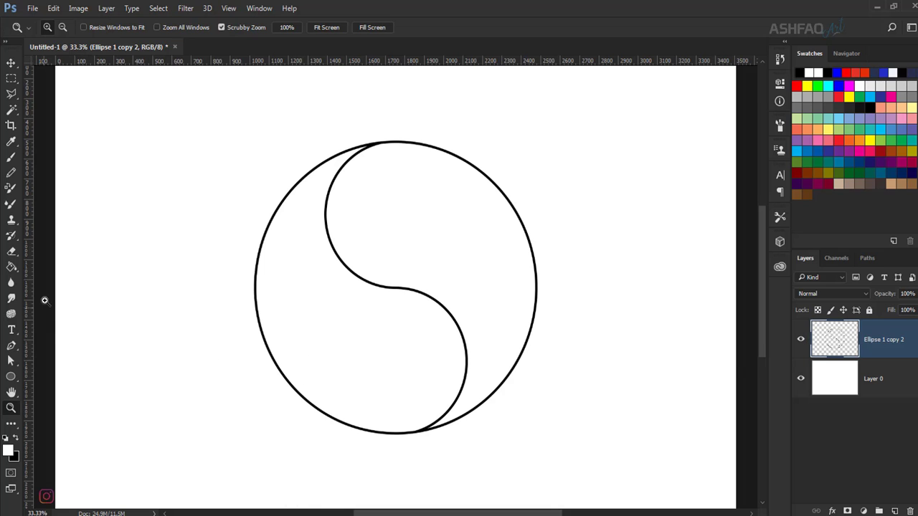
# Fill the right half of the yin-yang outline black with the Paint Bucket.
pyautogui.click(12, 268)
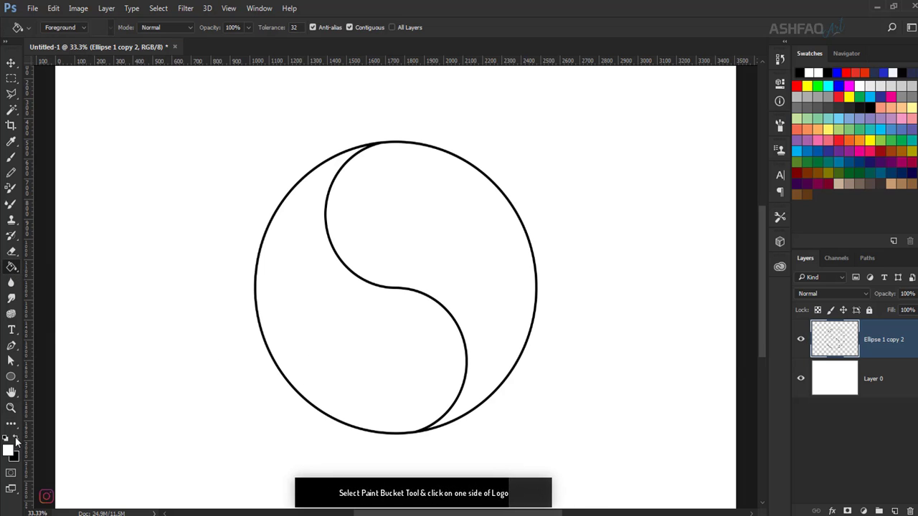
pyautogui.click(420, 234)
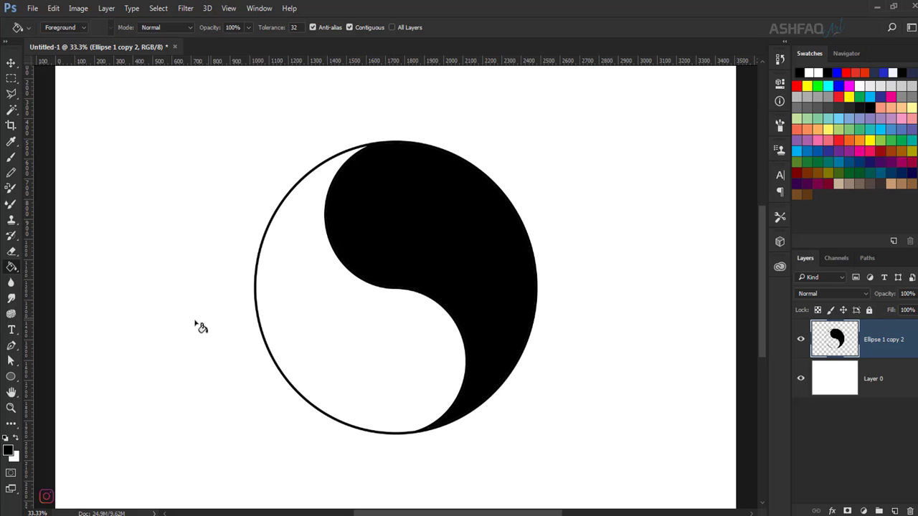
pyautogui.click(12, 378)
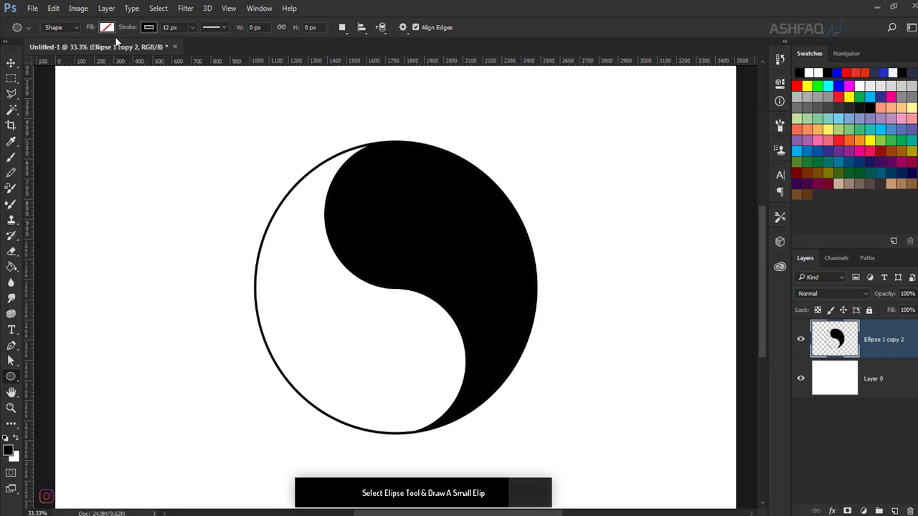
# Set the Ellipse tool to a solid black fill and show the canvas guides.
pyautogui.click(148, 28)
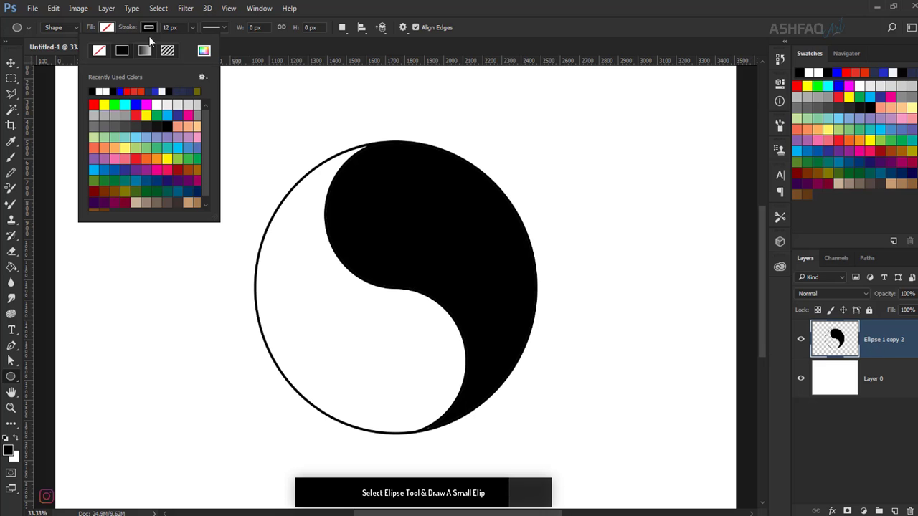
pyautogui.click(110, 51)
pyautogui.click(109, 32)
pyautogui.click(108, 30)
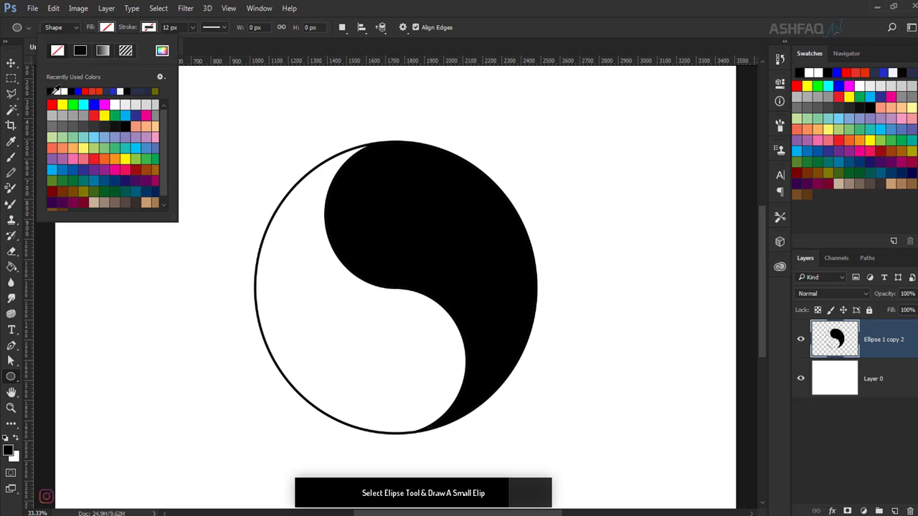
pyautogui.click(53, 90)
pyautogui.click(380, 5)
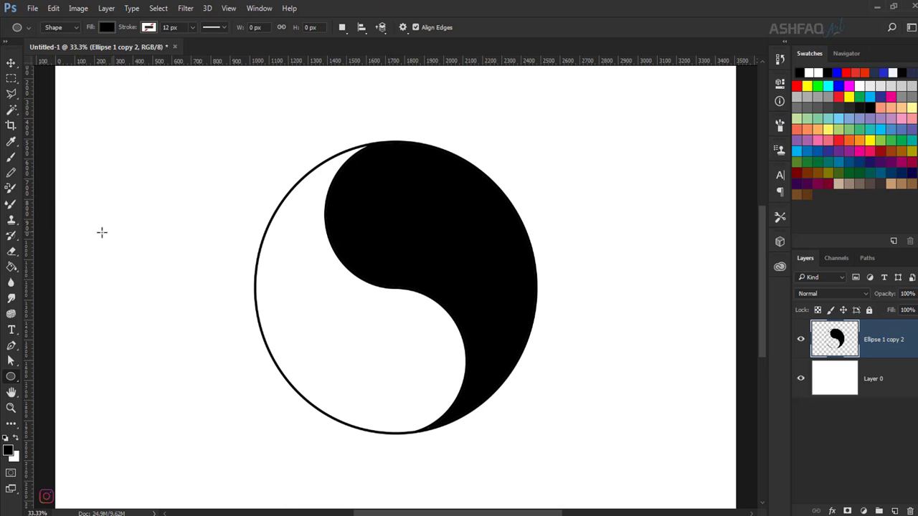
pyautogui.hotkey('ctrl', ';')
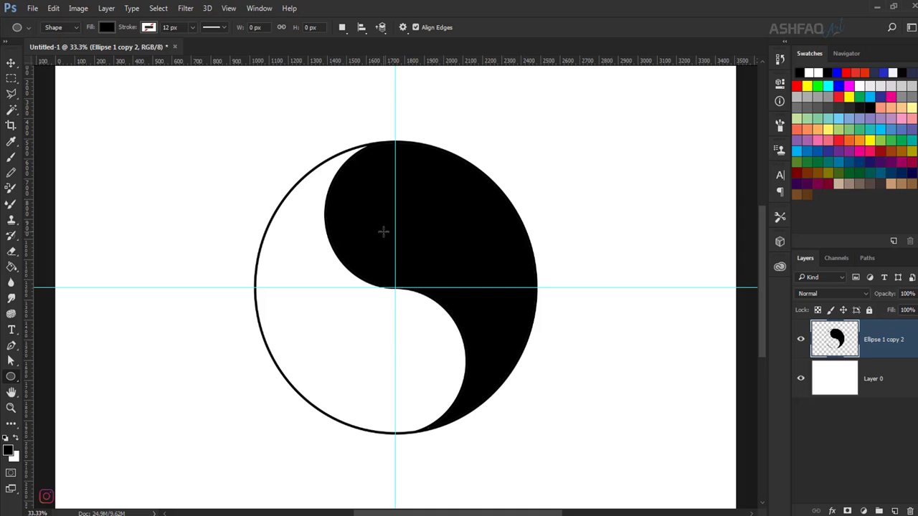
# Draw a small black dot in the lower white half and nudge it onto the centre line.
pyautogui.moveTo(379, 338); pyautogui.dragTo(412, 379)
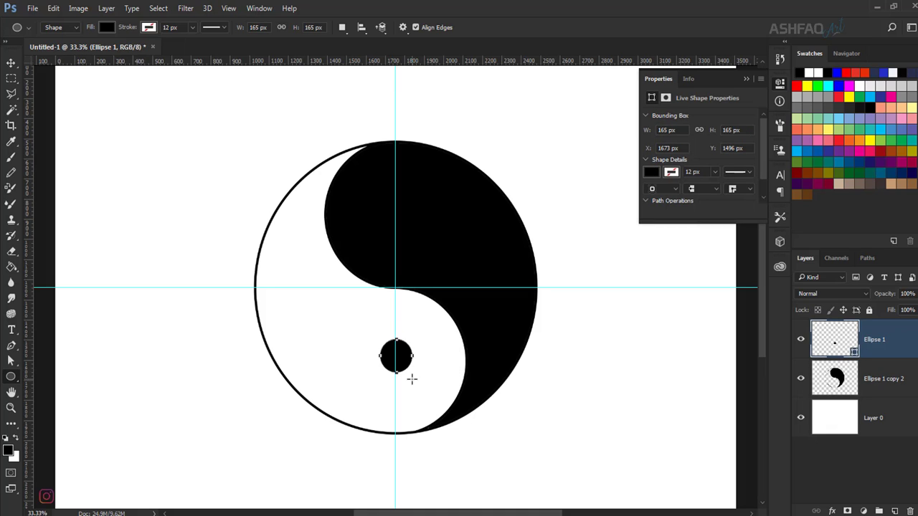
pyautogui.press('v')
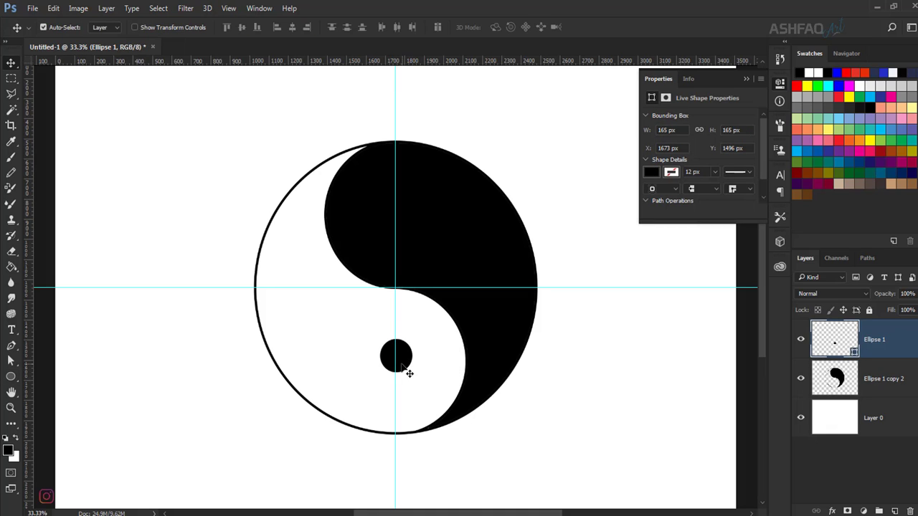
pyautogui.moveTo(402, 361); pyautogui.dragTo(402, 368)
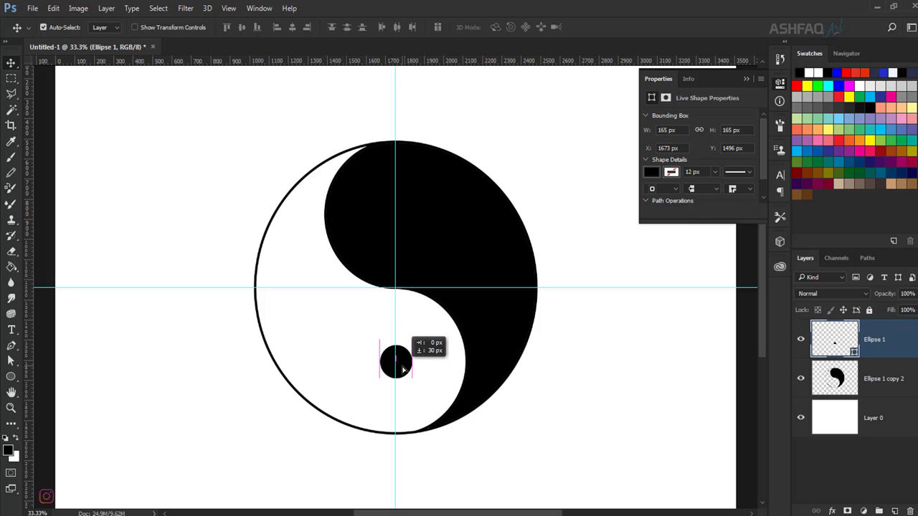
pyautogui.moveTo(403, 369); pyautogui.dragTo(403, 368)
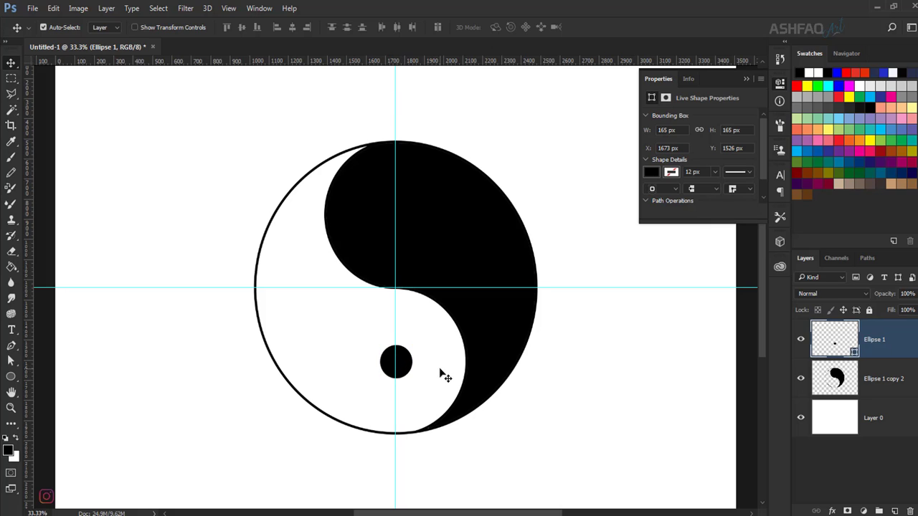
pyautogui.hotkey('shift', 'Down')
# Duplicate the black dot as Ellipse 1 copy and change its fill to white.
pyautogui.rightClick(885, 348)
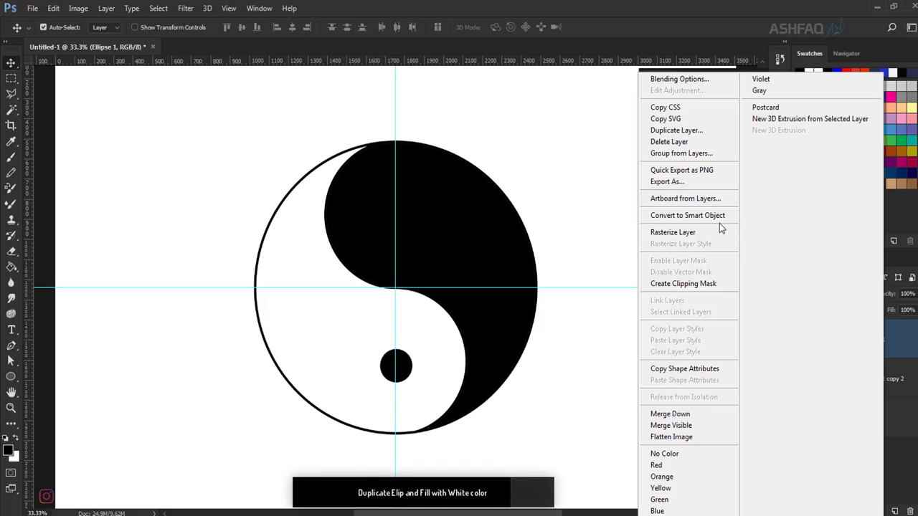
pyautogui.click(699, 130)
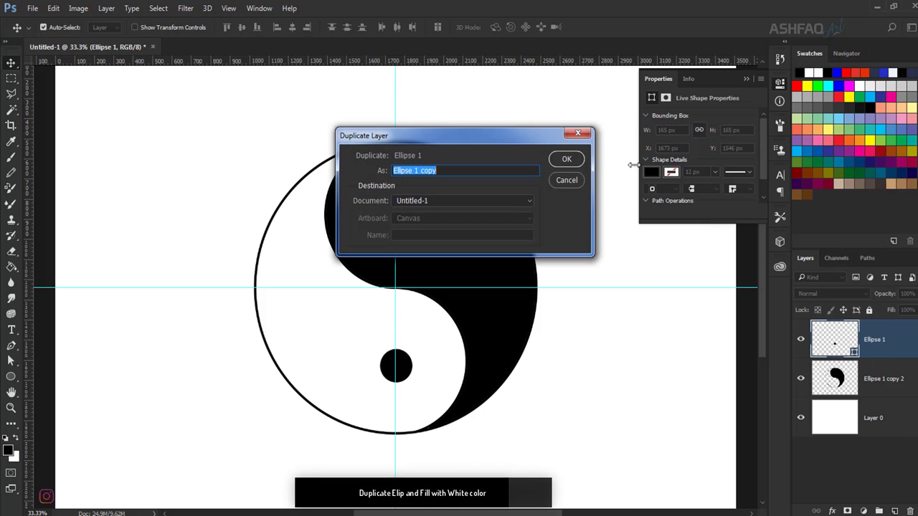
pyautogui.click(566, 159)
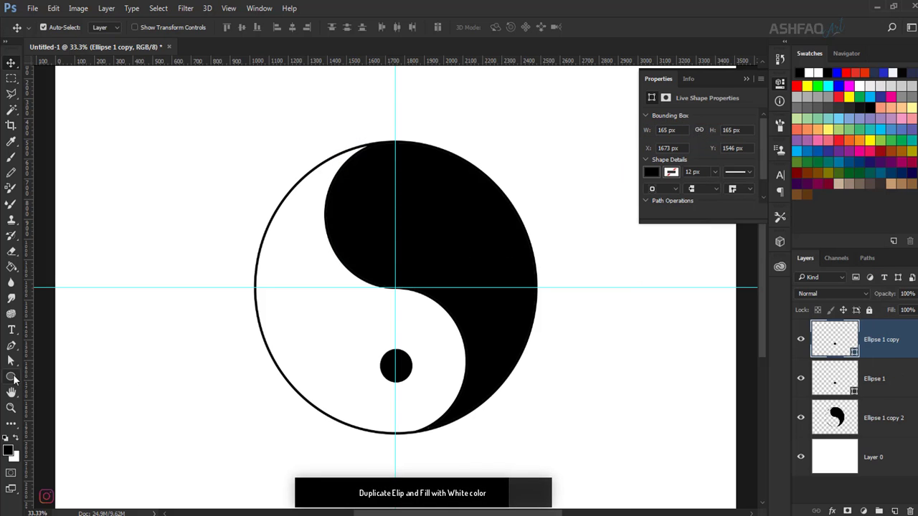
pyautogui.click(12, 376)
pyautogui.click(101, 27)
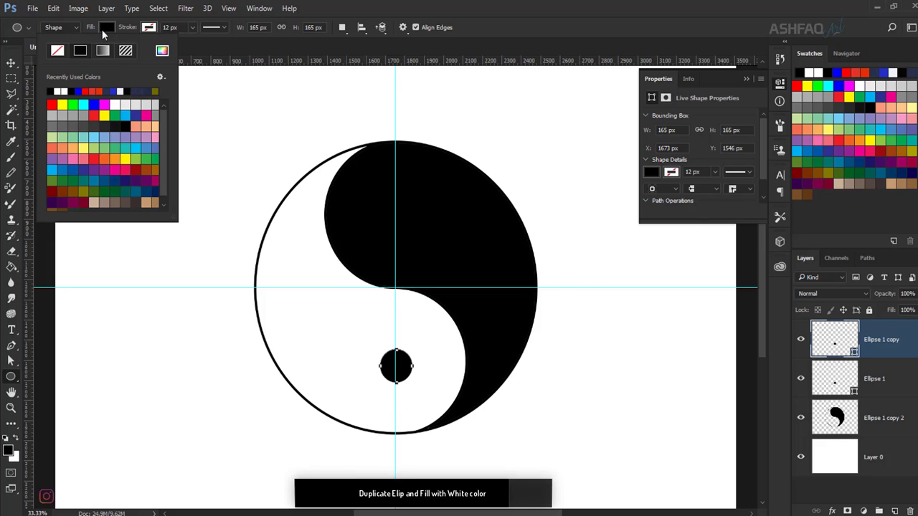
pyautogui.click(59, 89)
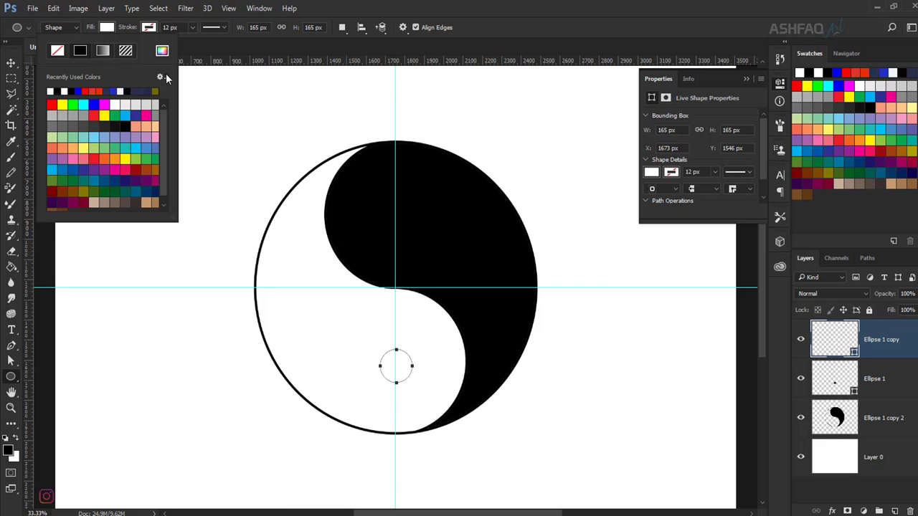
pyautogui.click(430, 5)
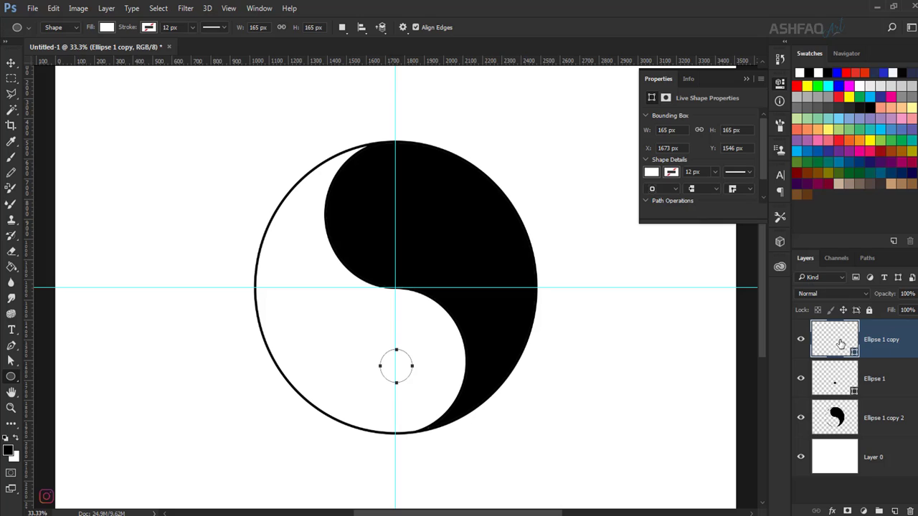
# Move the white dot up into the black half, aligned above the black dot.
pyautogui.press('v')
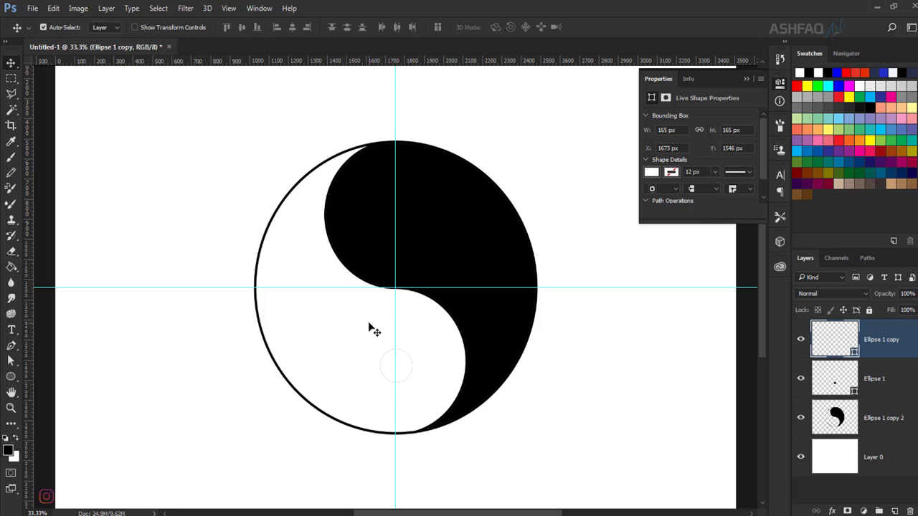
pyautogui.moveTo(404, 367); pyautogui.dragTo(405, 208)
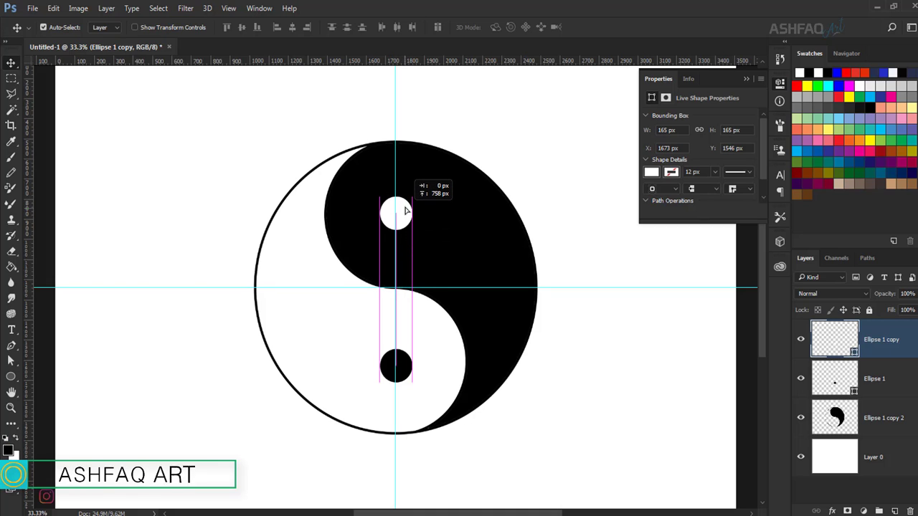
pyautogui.moveTo(405, 209); pyautogui.dragTo(404, 209)
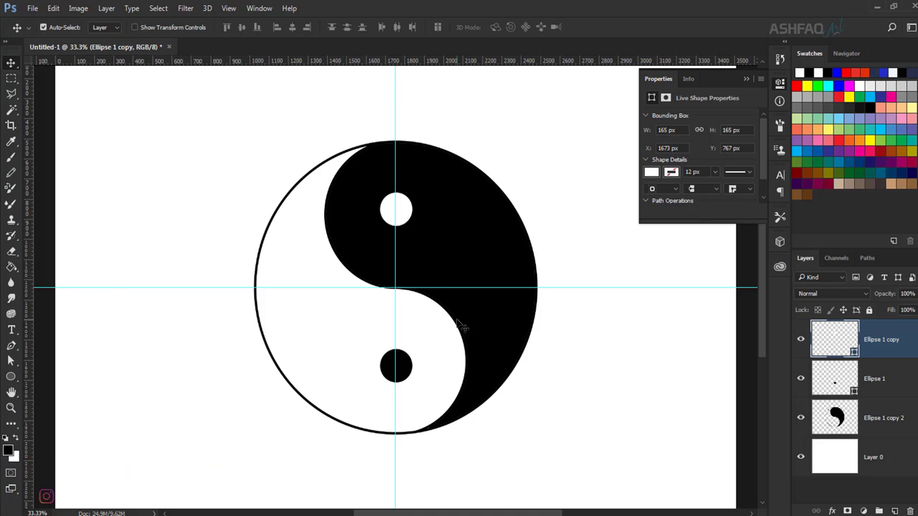
pyautogui.hotkey('shift', 'Down')
pyautogui.hotkey('shift', 'Down')
# Hide the guides and rasterize the white and black dot layers.
pyautogui.press('ctrl')
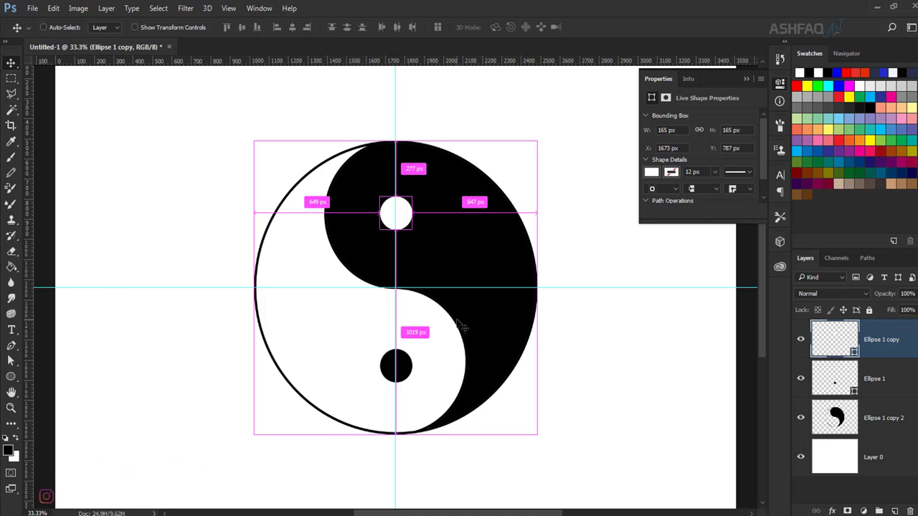
pyautogui.hotkey('ctrl', 'h')
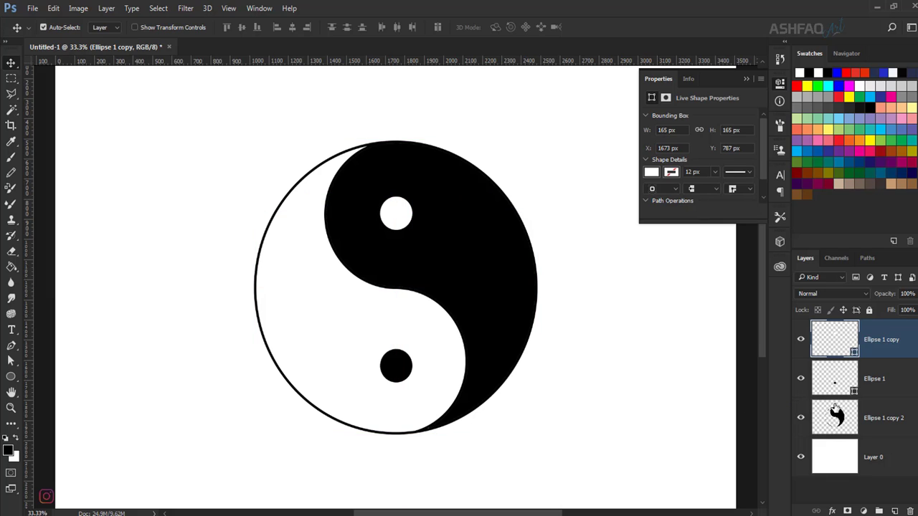
pyautogui.rightClick(880, 340)
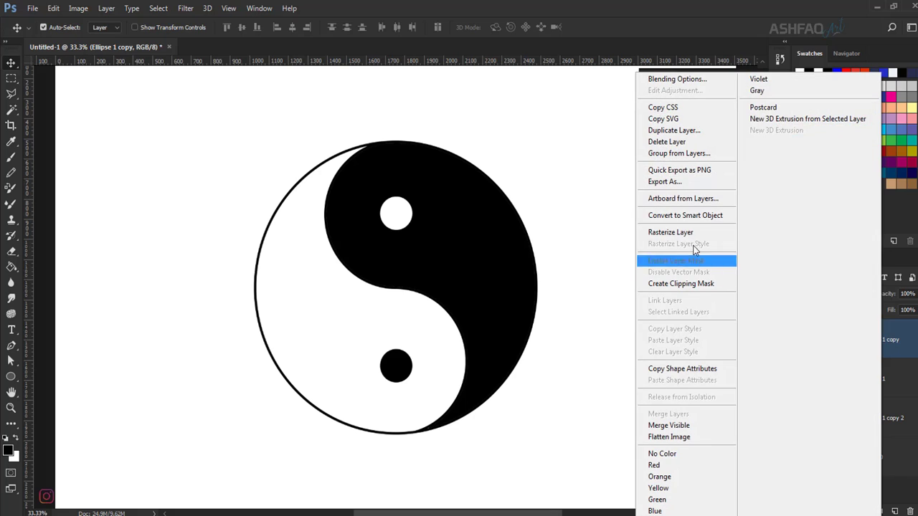
pyautogui.click(689, 232)
pyautogui.rightClick(894, 375)
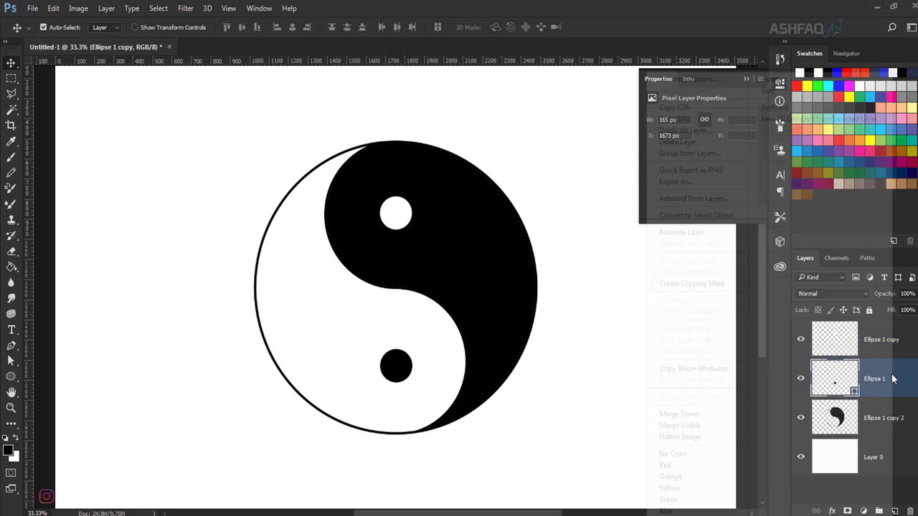
pyautogui.click(688, 232)
pyautogui.doubleClick(889, 342)
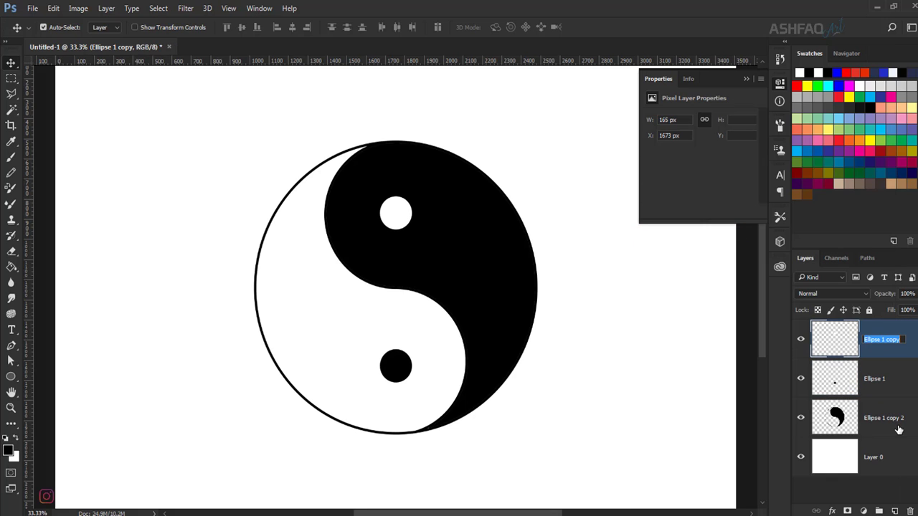
# Convert the three yin-yang layers into one smart object and move it 200 px higher.
pyautogui.keyDown('shift'); pyautogui.click(897, 425); pyautogui.keyUp('shift')
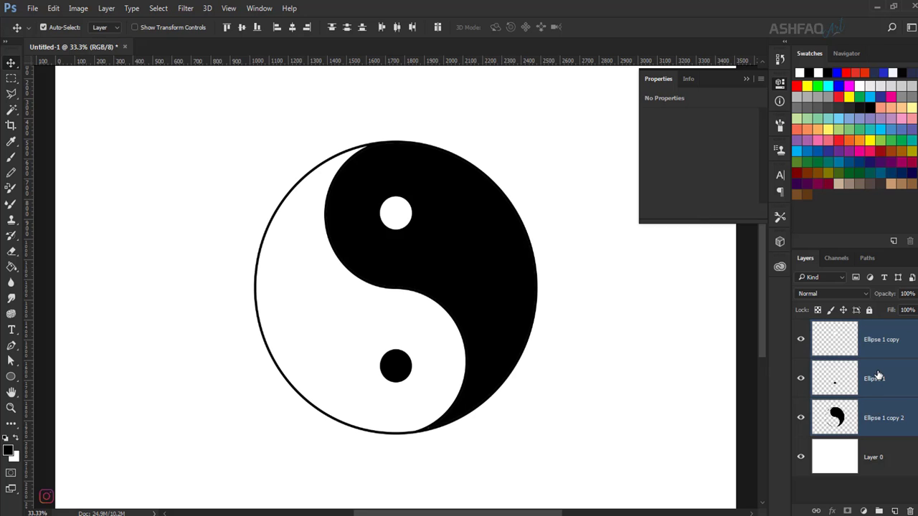
pyautogui.rightClick(878, 375)
pyautogui.click(693, 215)
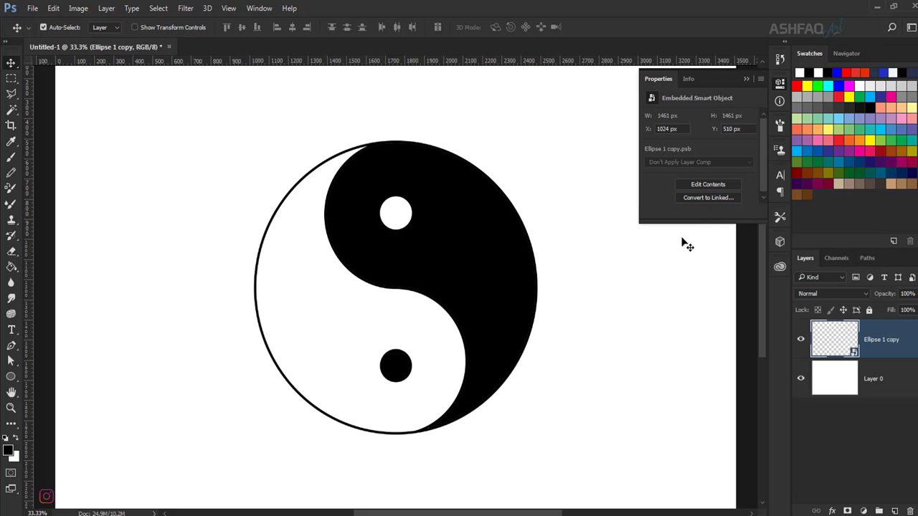
pyautogui.click(802, 339)
pyautogui.click(801, 339)
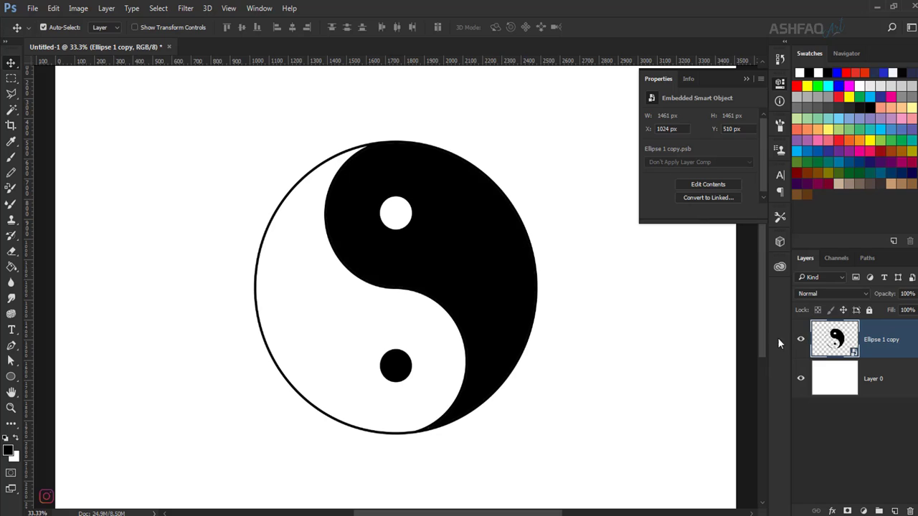
pyautogui.click(746, 79)
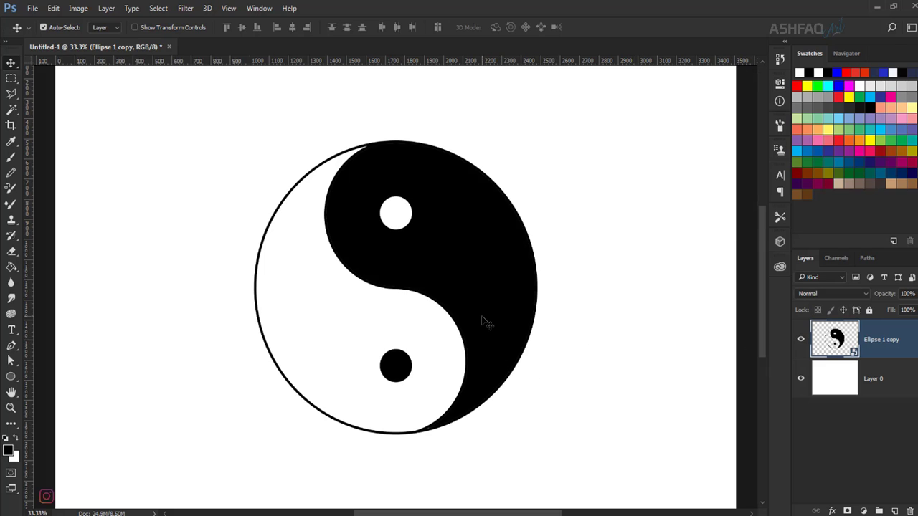
pyautogui.moveTo(481, 310)
pyautogui.mouseDown()
pyautogui.moveTo(475, 266)
pyautogui.moveTo(475, 275)
pyautogui.mouseUp()
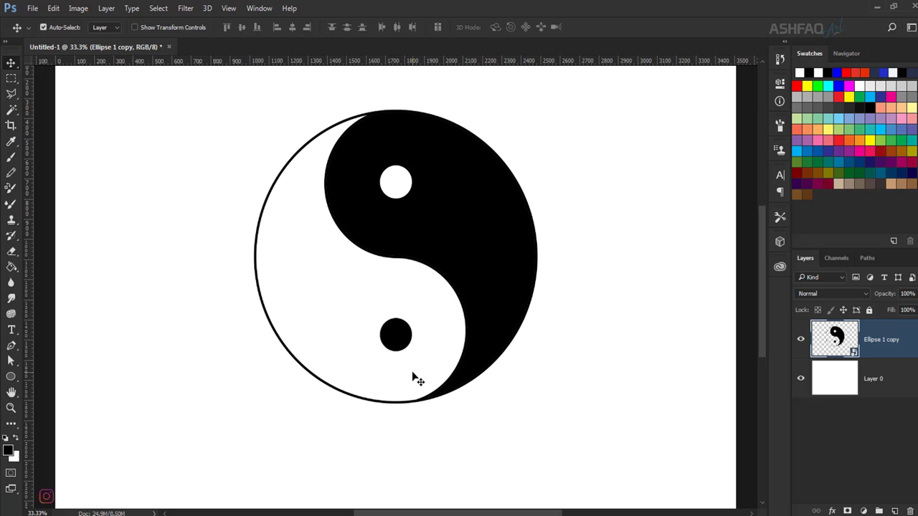
pyautogui.press('t')
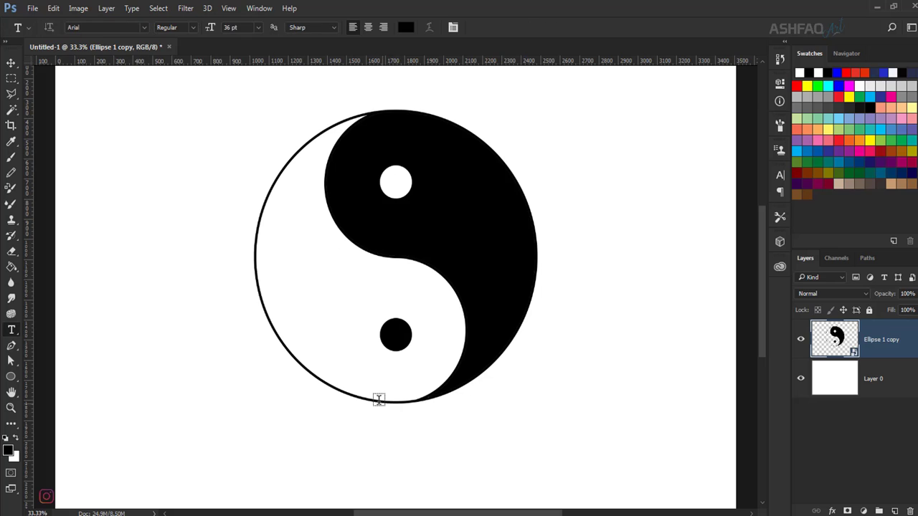
# Add 'YIN YANG' text below the symbol and centre it horizontally on the page.
pyautogui.click(270, 465)
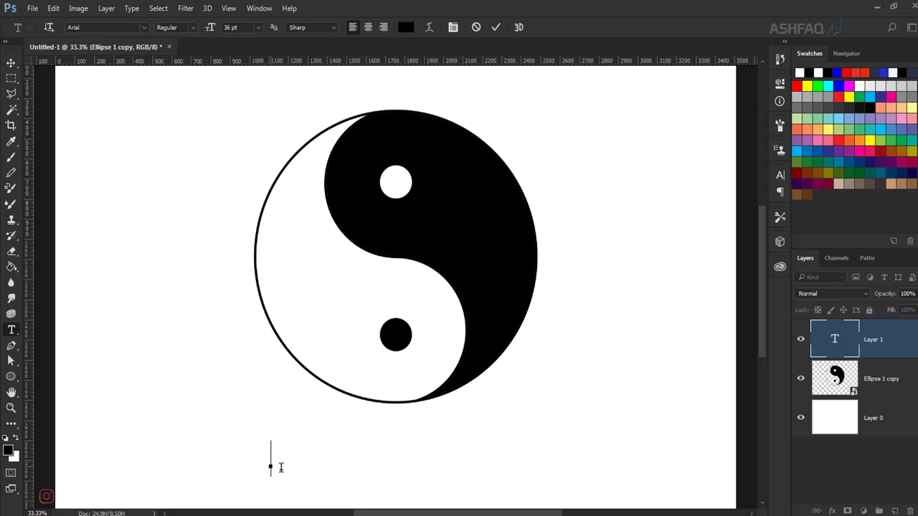
pyautogui.write('.Y')
pyautogui.write('IN')
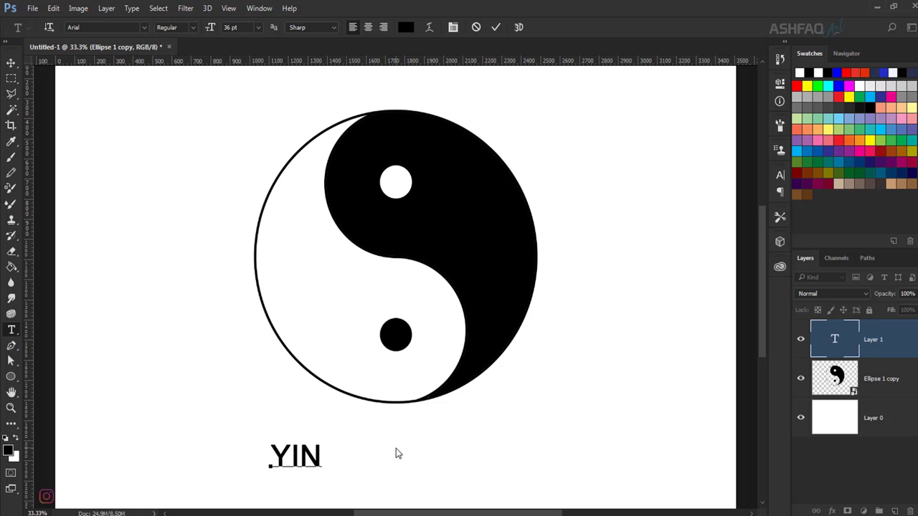
pyautogui.write(' YAN')
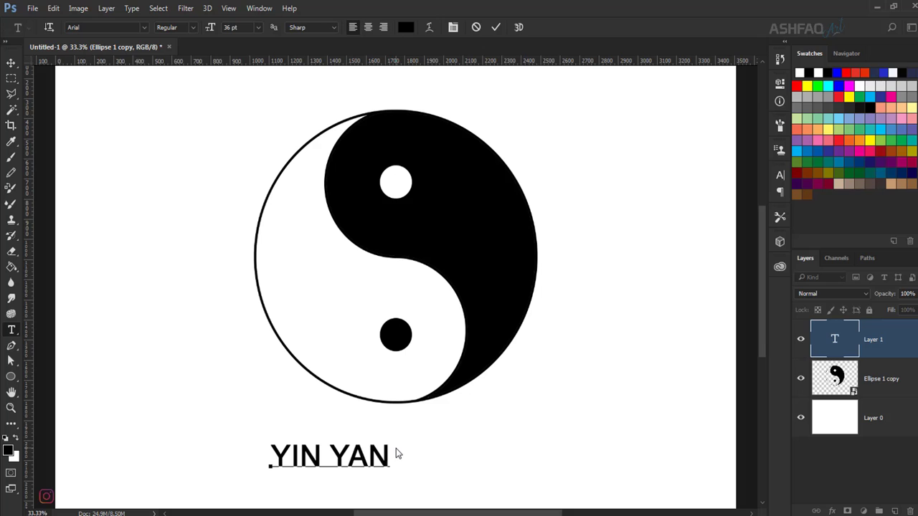
pyautogui.write('G')
pyautogui.click(11, 65)
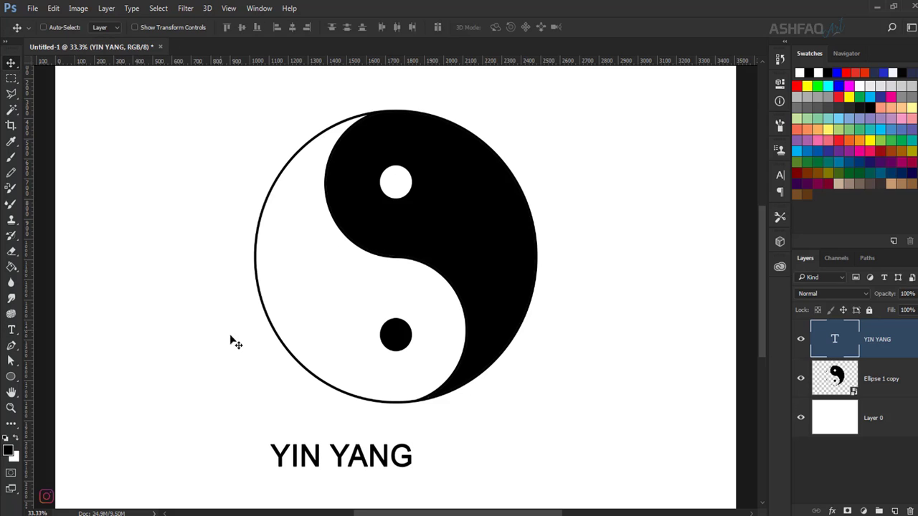
pyautogui.keyDown('shift'); pyautogui.click(883, 426); pyautogui.keyUp('shift')
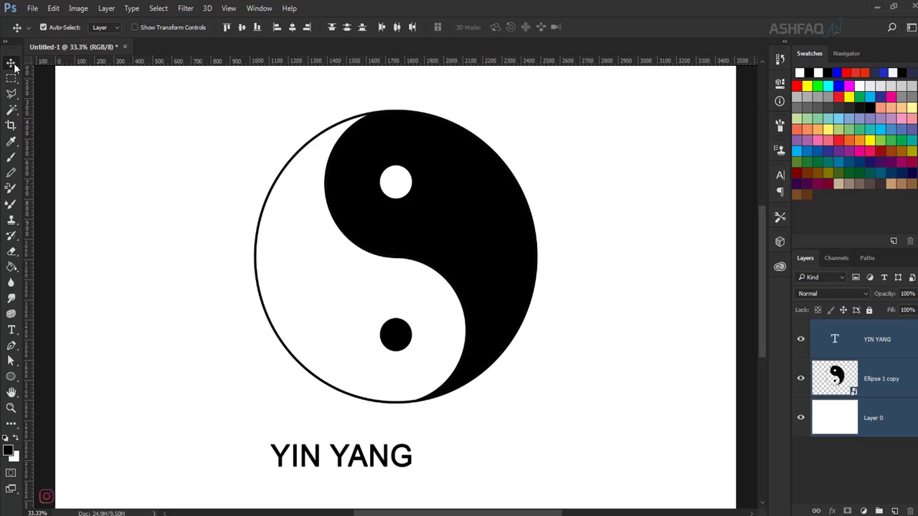
pyautogui.click(292, 30)
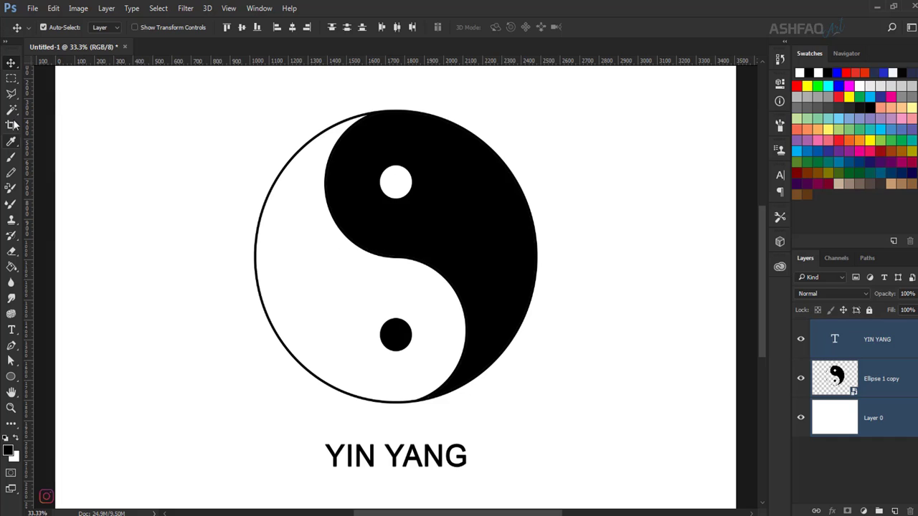
pyautogui.click(11, 77)
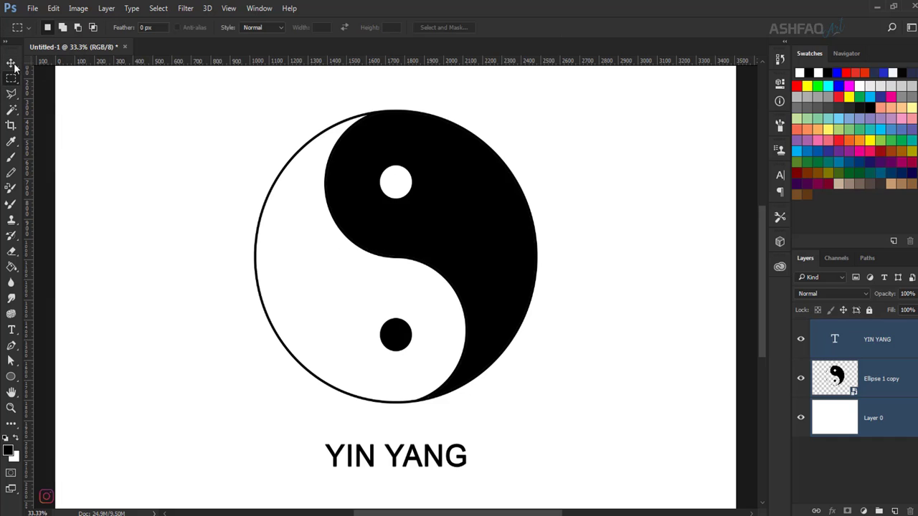
pyautogui.click(12, 63)
# Nudge the symbol down one step and the YIN YANG text up two steps.
pyautogui.click(851, 386)
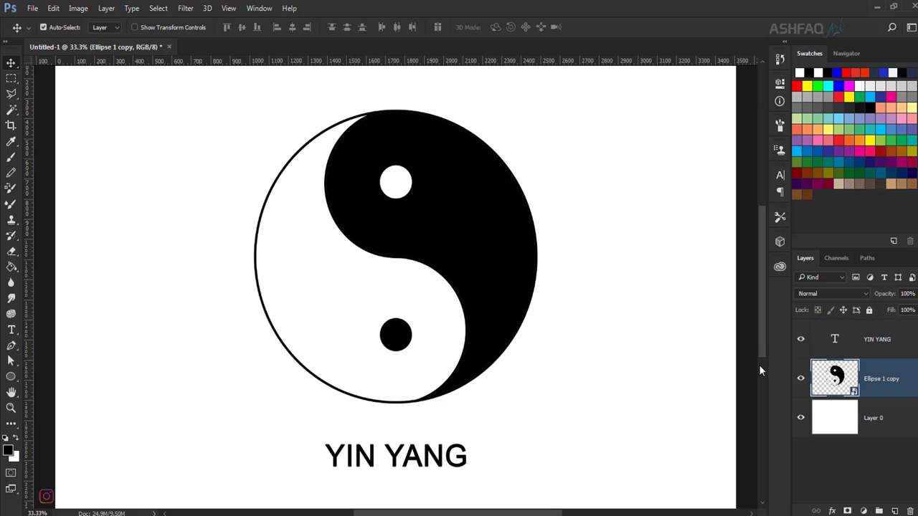
pyautogui.press('Down')
pyautogui.press('Down')
pyautogui.press('Down')
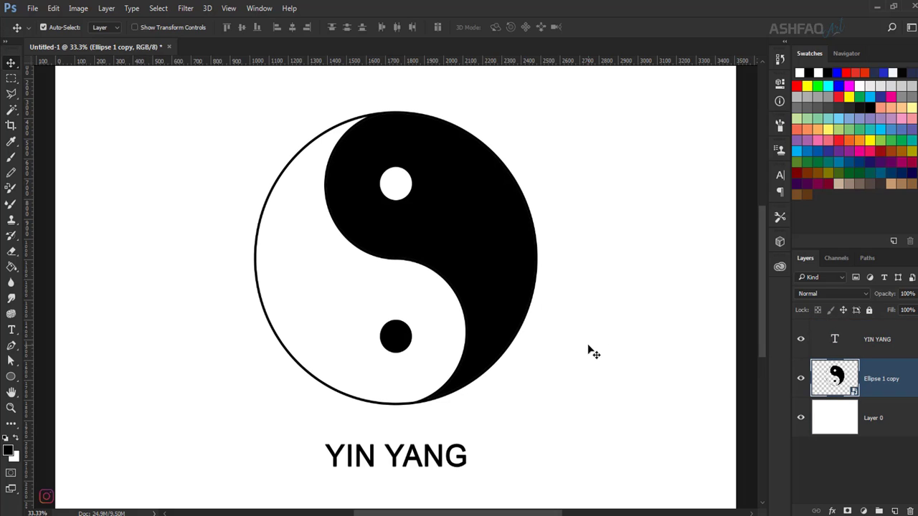
pyautogui.click(832, 345)
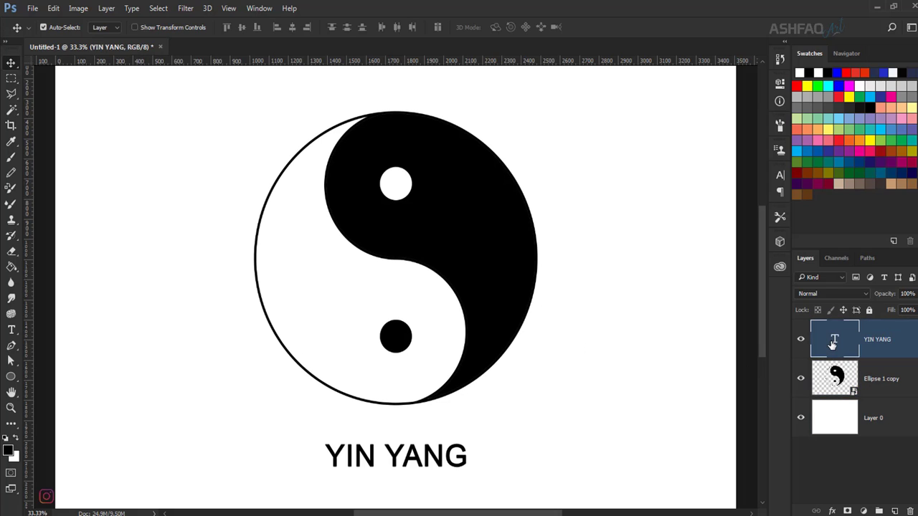
pyautogui.press('Up')
pyautogui.press('Up')
pyautogui.press('Up')
pyautogui.press('Up')
pyautogui.press('Up')
pyautogui.press('Up')
pyautogui.press('Up')
pyautogui.press('Up')
pyautogui.press('Up')
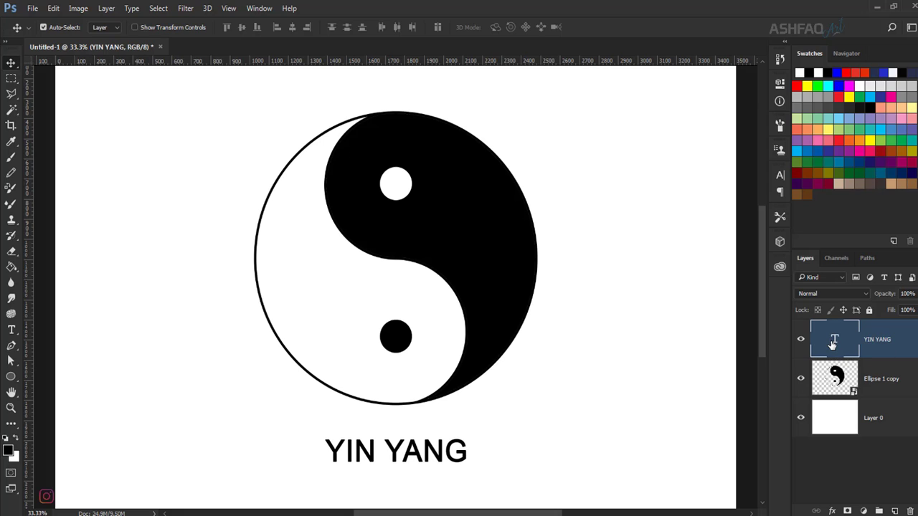
pyautogui.press('Up')
pyautogui.press('Up')
pyautogui.press('Up')
pyautogui.press('Up')
pyautogui.press('Up')
pyautogui.press('Up')
pyautogui.press('Up')
pyautogui.press('Up')
pyautogui.press('Up')
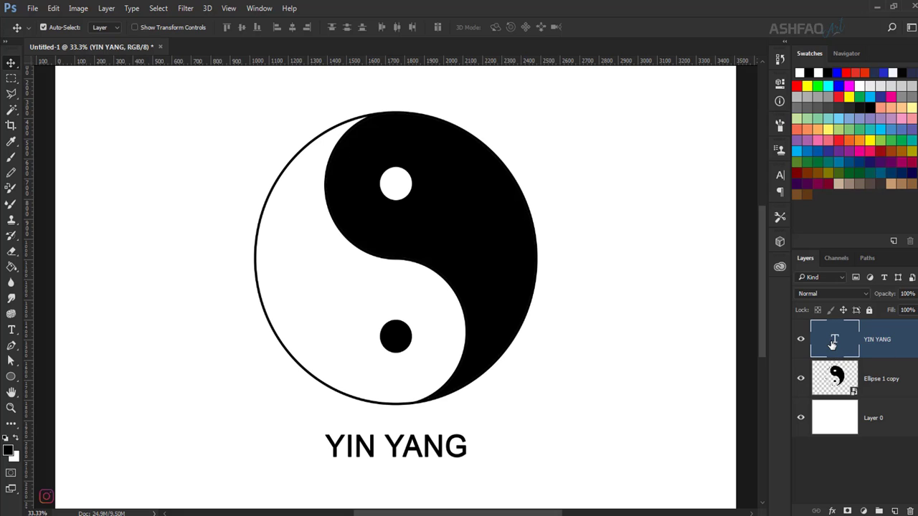
# Recolour the word YANG in the caption white.
pyautogui.press('t')
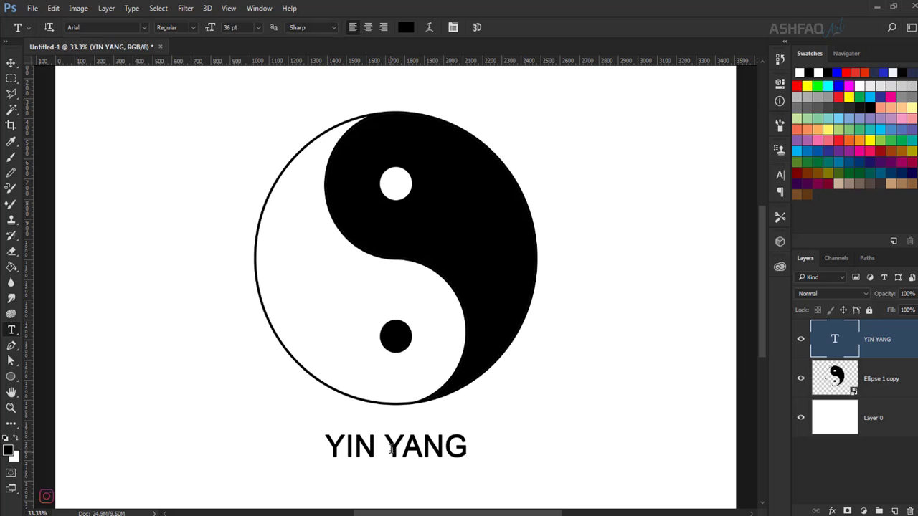
pyautogui.moveTo(389, 448); pyautogui.dragTo(468, 447)
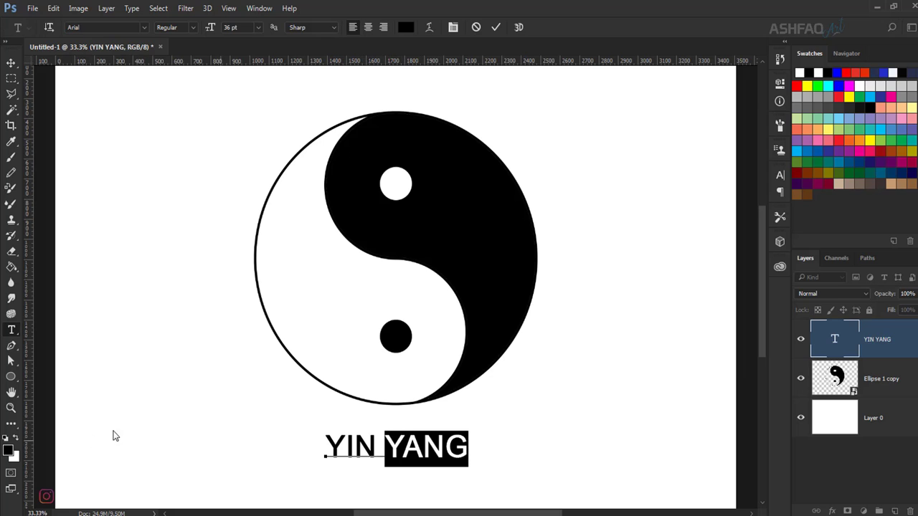
pyautogui.click(19, 440)
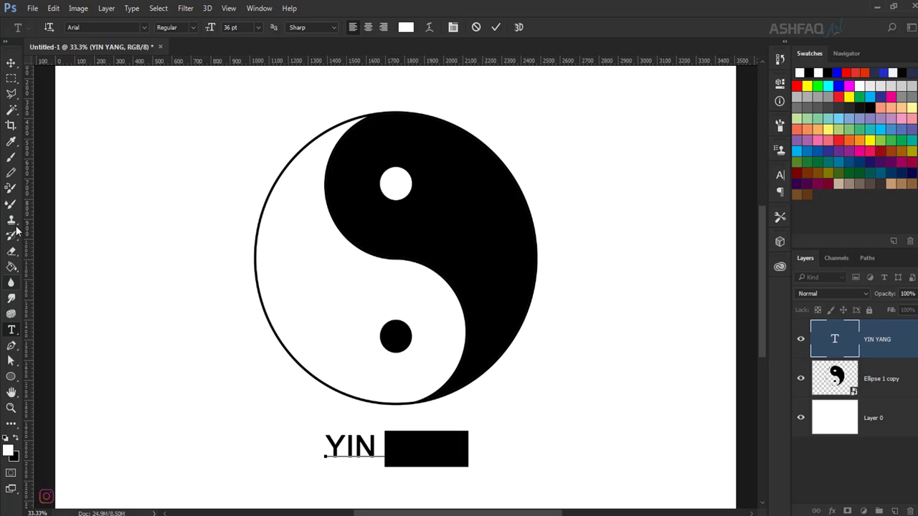
pyautogui.click(7, 65)
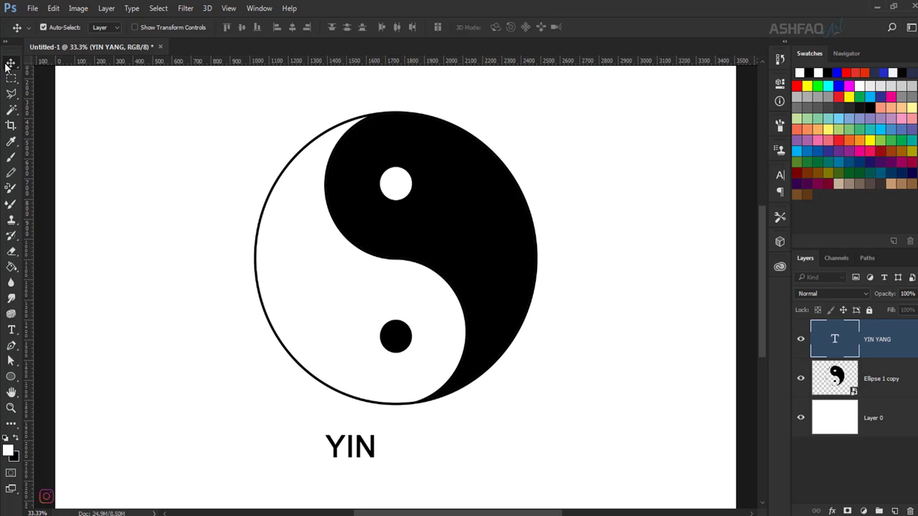
# Add a 2 px black (000000) Stroke layer effect to the YIN YANG text.
pyautogui.click(832, 511)
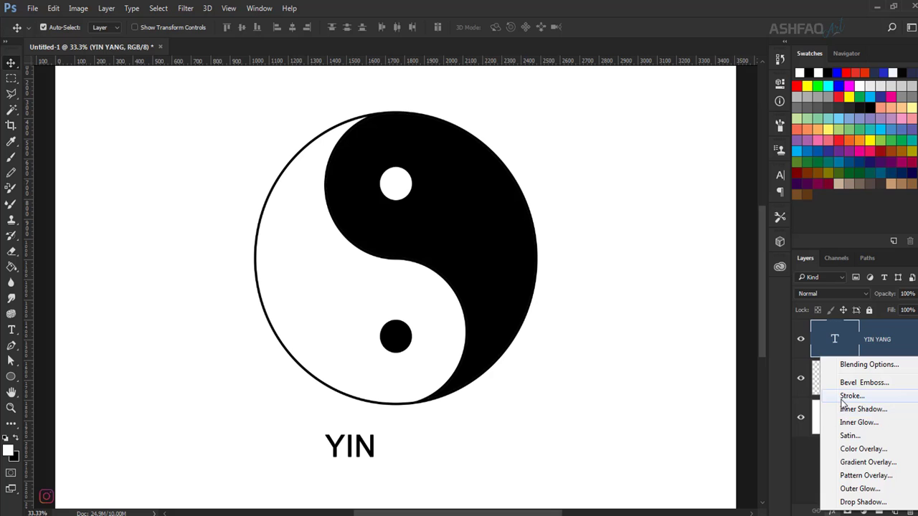
pyautogui.click(794, 397)
pyautogui.press('h')
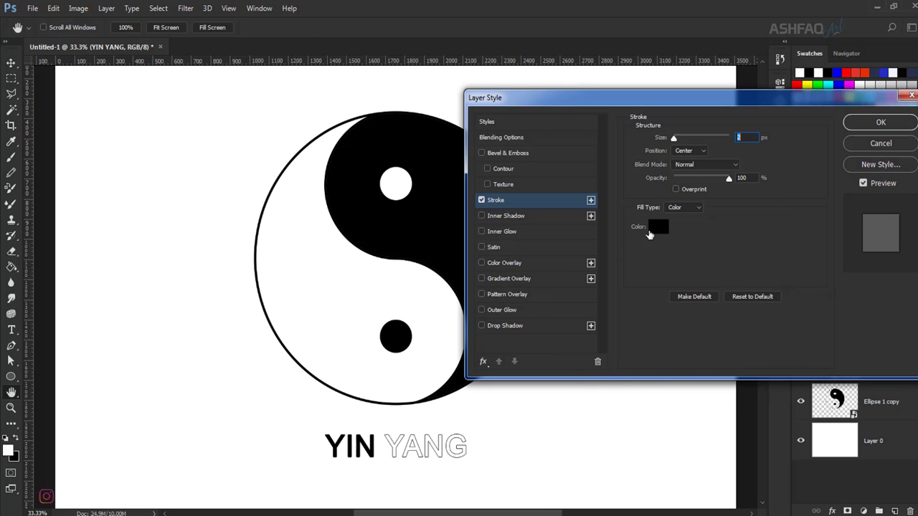
pyautogui.click(655, 227)
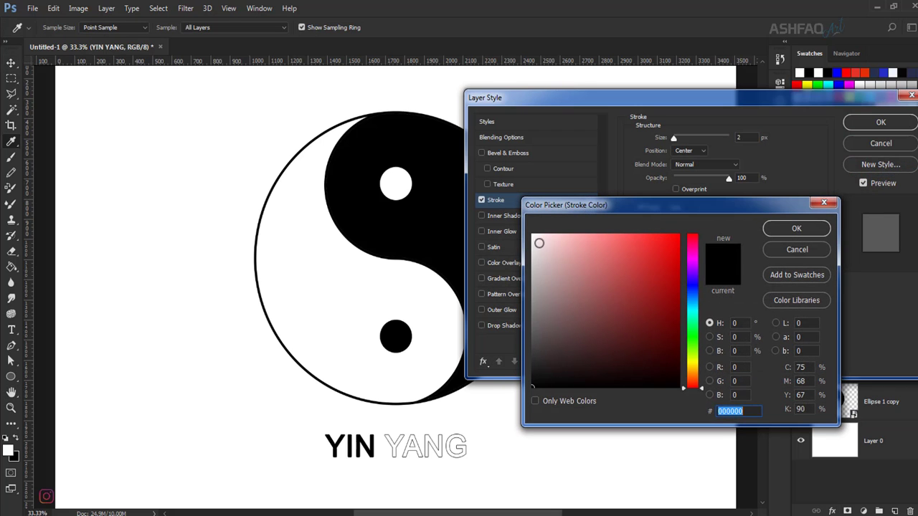
pyautogui.click(534, 241)
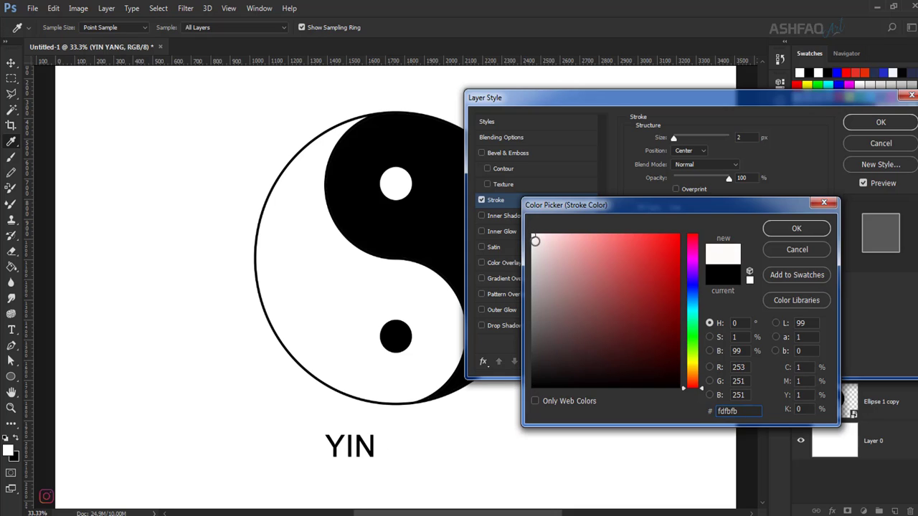
pyautogui.click(671, 384)
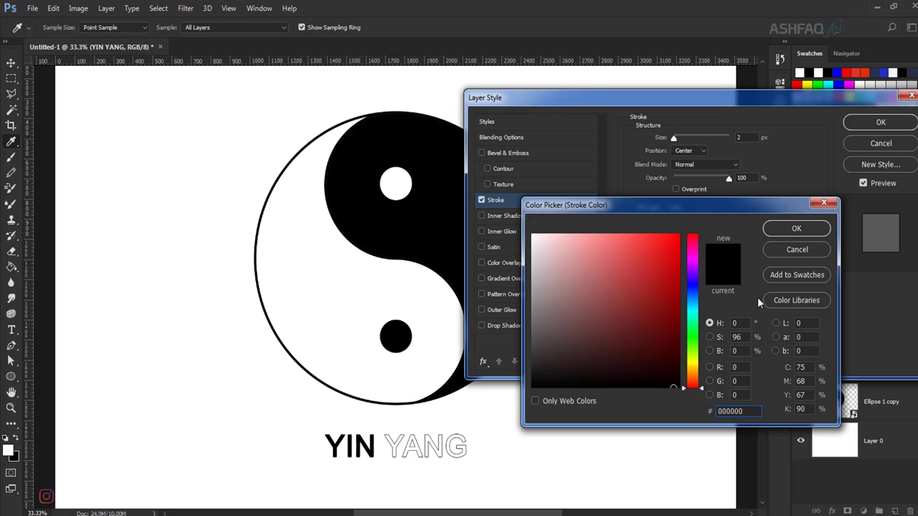
pyautogui.click(794, 229)
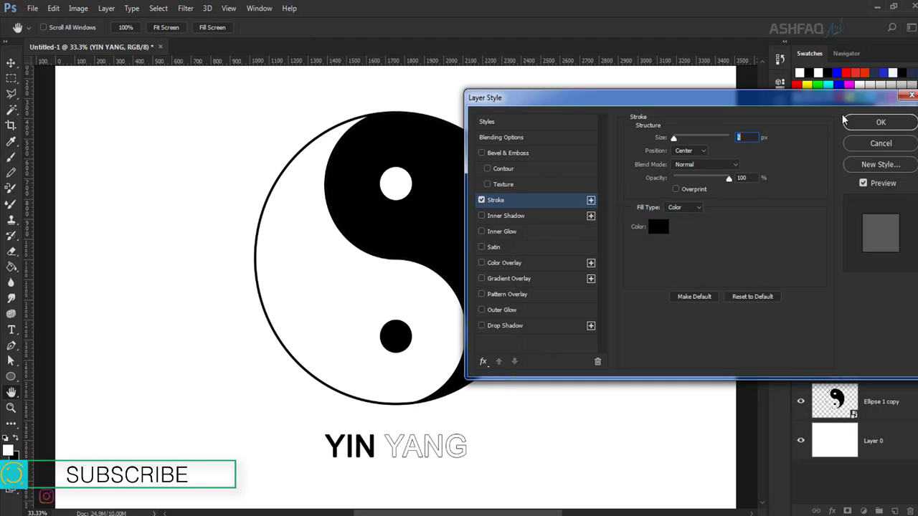
pyautogui.click(864, 122)
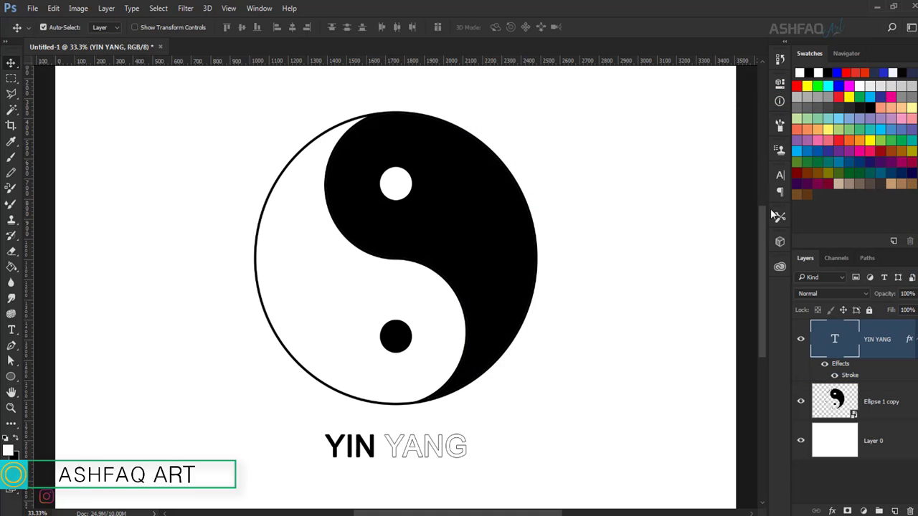